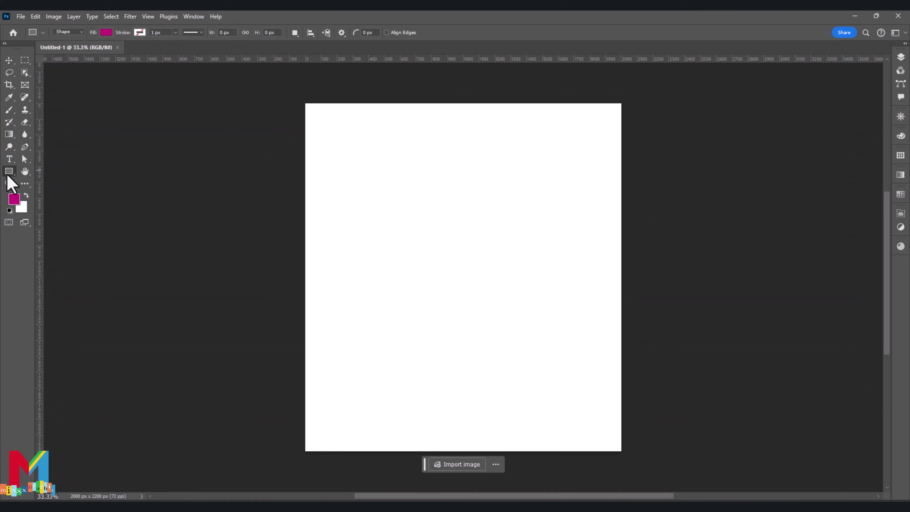
Set the foreground colour to black and draw a black rectangle near the canvas bottom
click(14, 199)
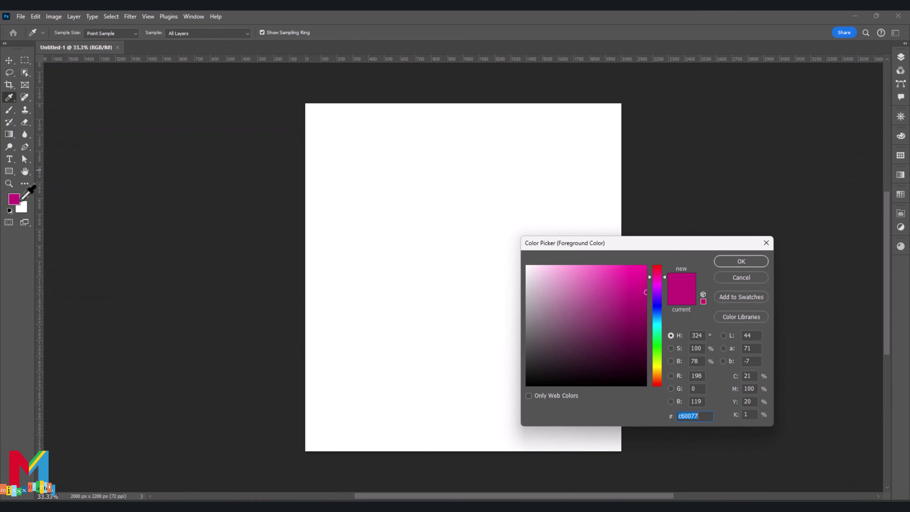
mouse_move(544, 365)
mouse_down()
mouse_move(519, 395)
mouse_move(390, 462)
mouse_up()
click(741, 260)
key(u)
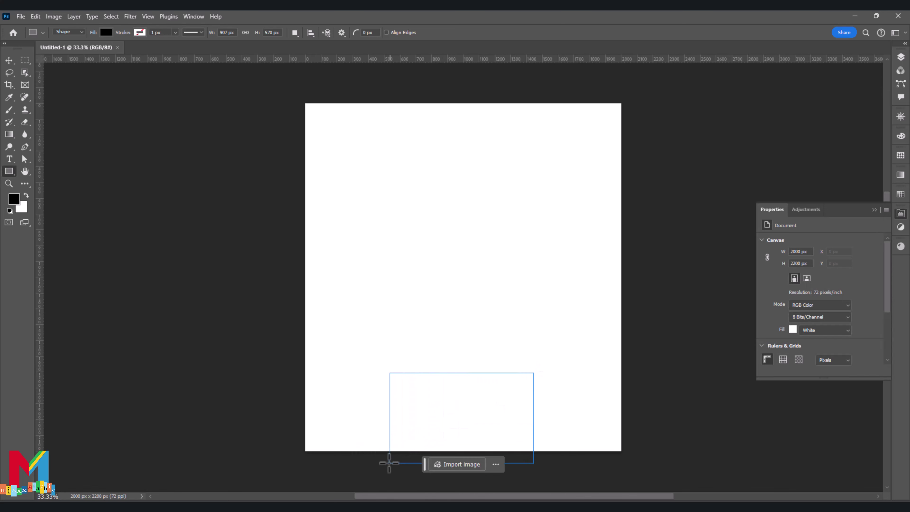
click(9, 60)
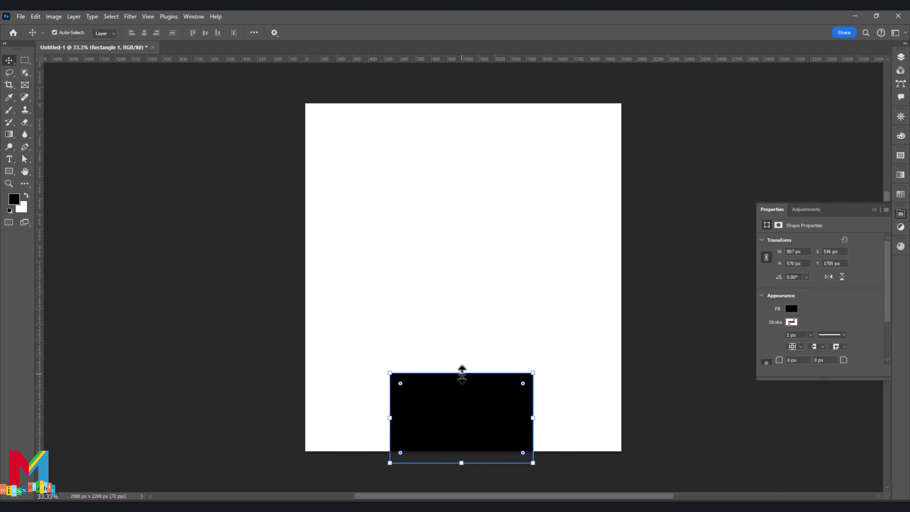
Scale the black rectangle larger and centre it at the bottom of the canvas
key(ctrl+t)
drag(461, 372, 473, 394)
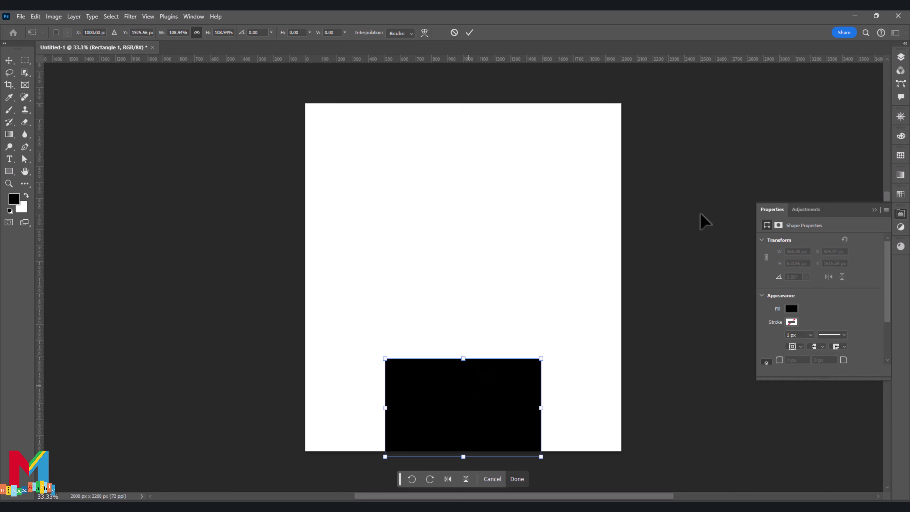
click(873, 209)
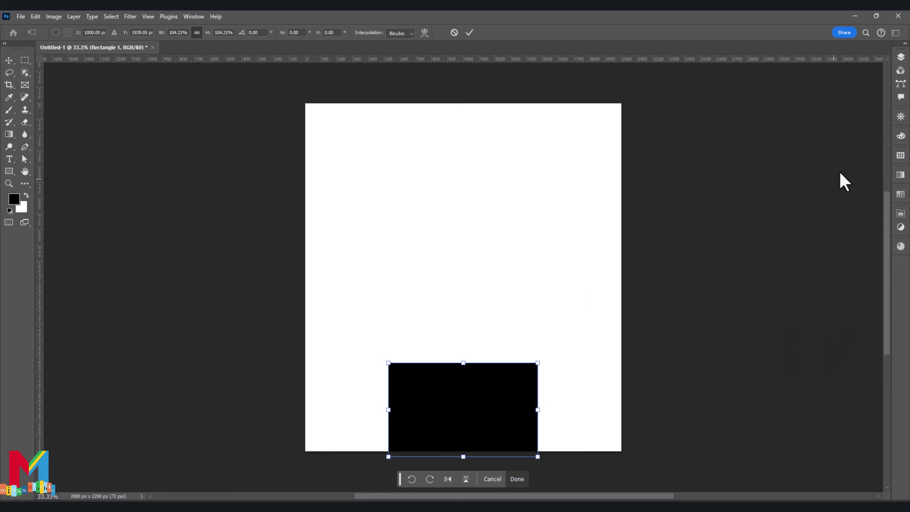
click(901, 58)
Duplicate the rectangle, move the copy to the canvas top and shorten it
key(Return)
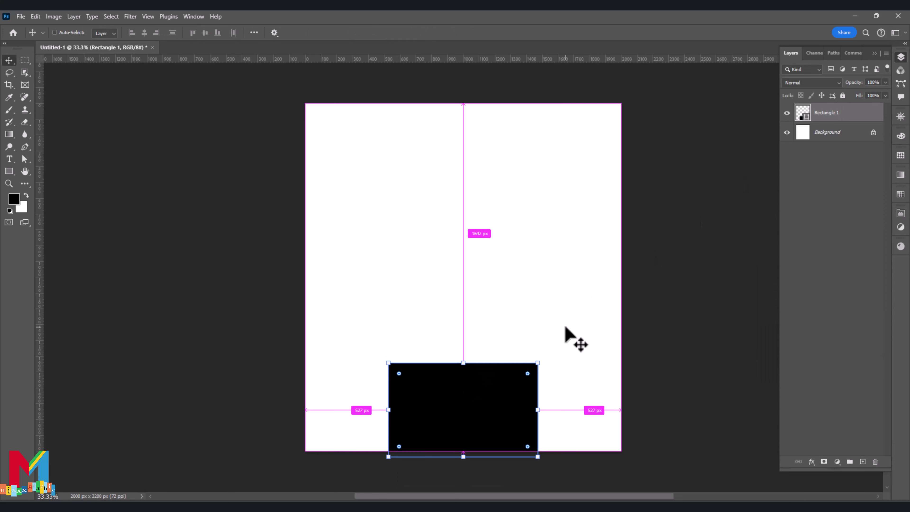
drag(457, 410, 459, 151)
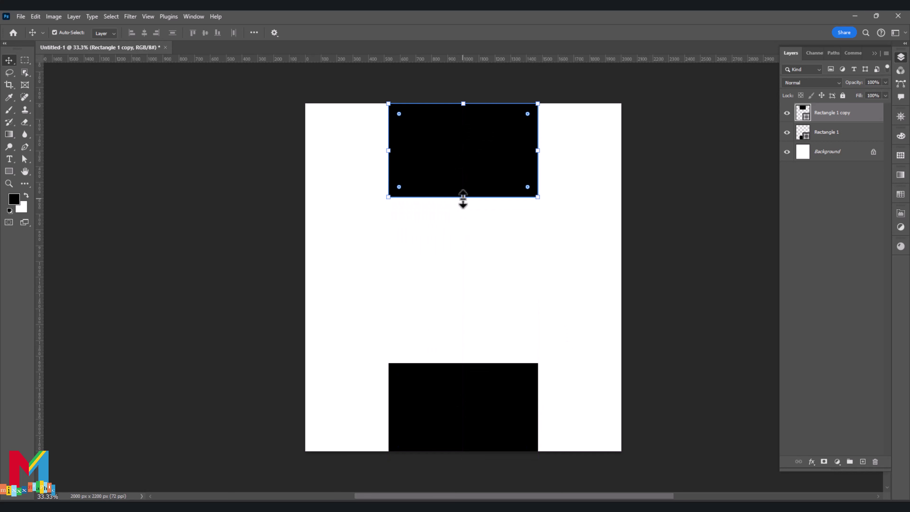
drag(461, 198, 463, 172)
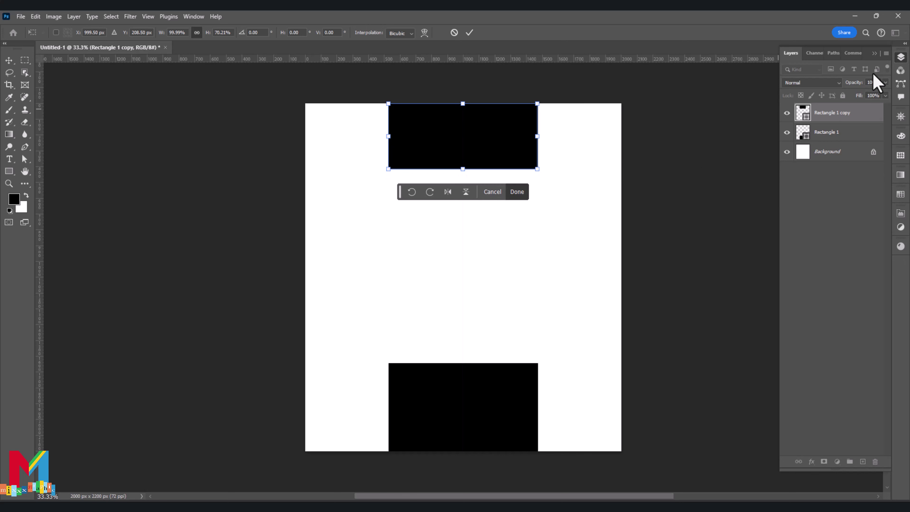
click(874, 53)
click(9, 60)
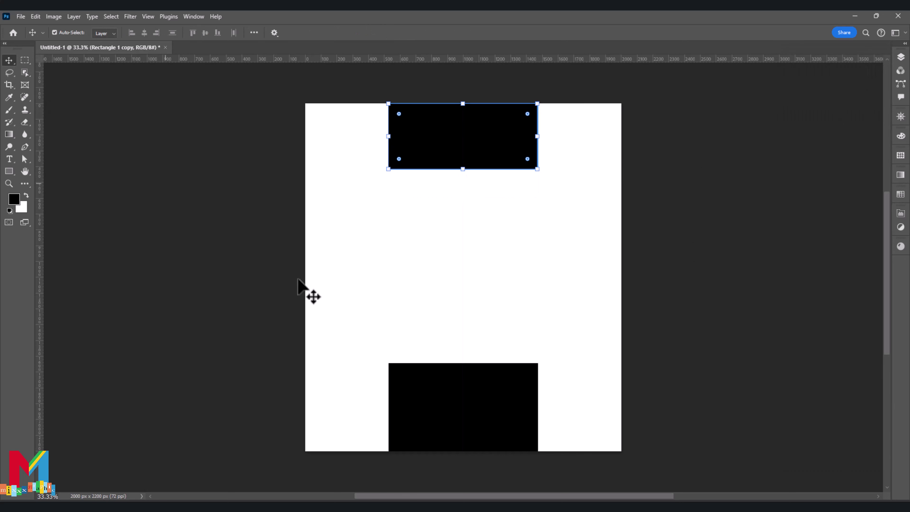
key(alt+bracketleft)
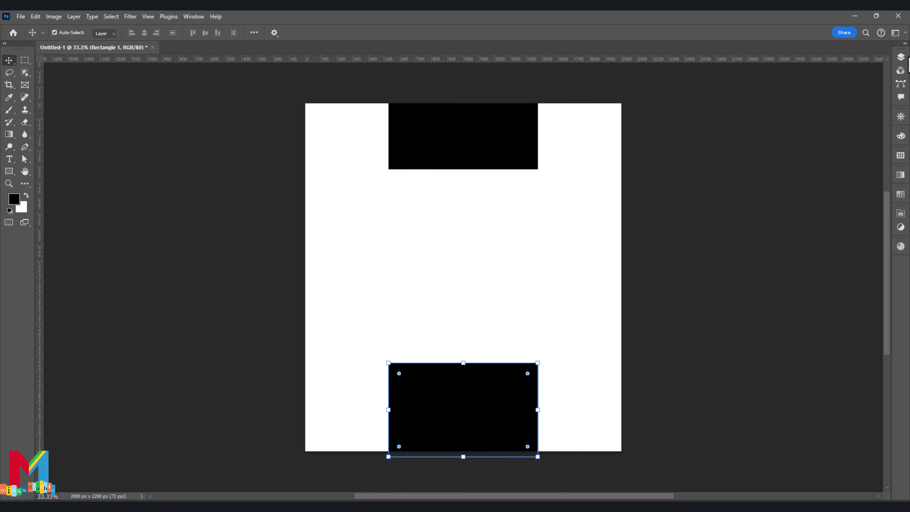
click(900, 57)
Add a new Layer 1 clipped to the bottom black rectangle
click(862, 462)
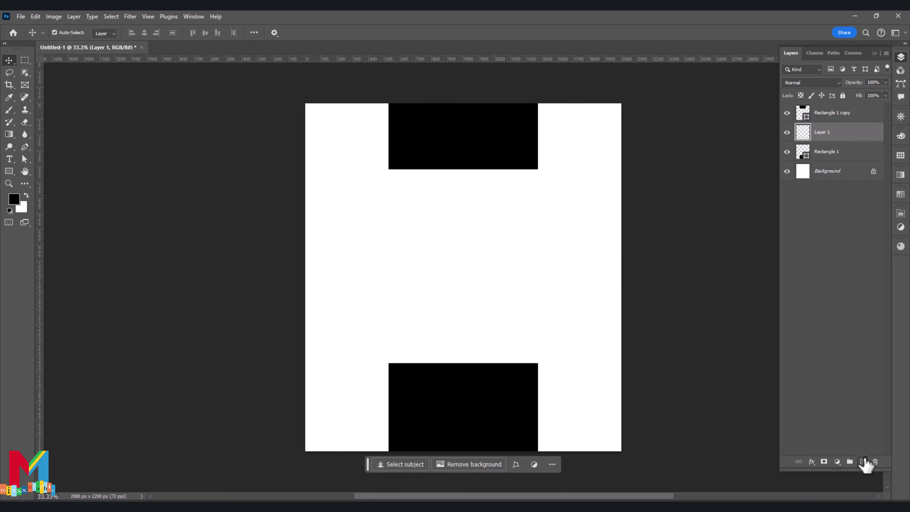
scroll(780, 343, down, 1)
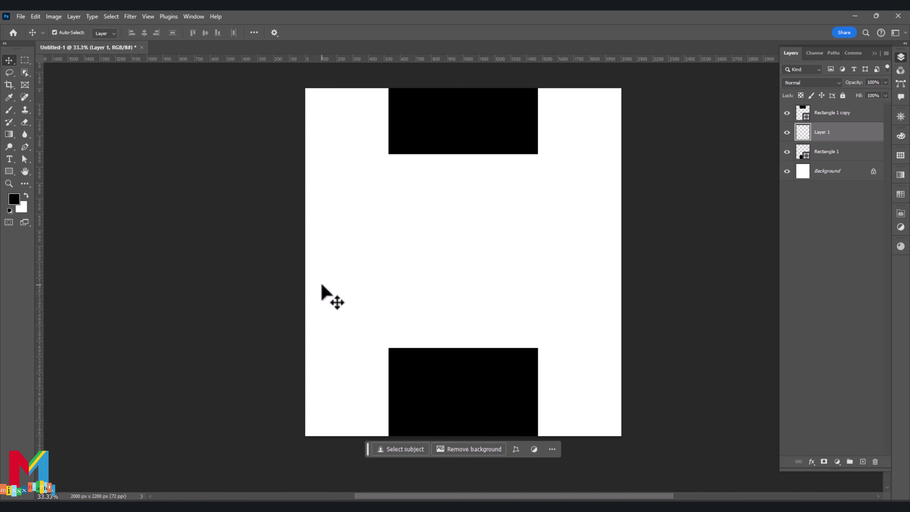
click(9, 110)
right_click(818, 133)
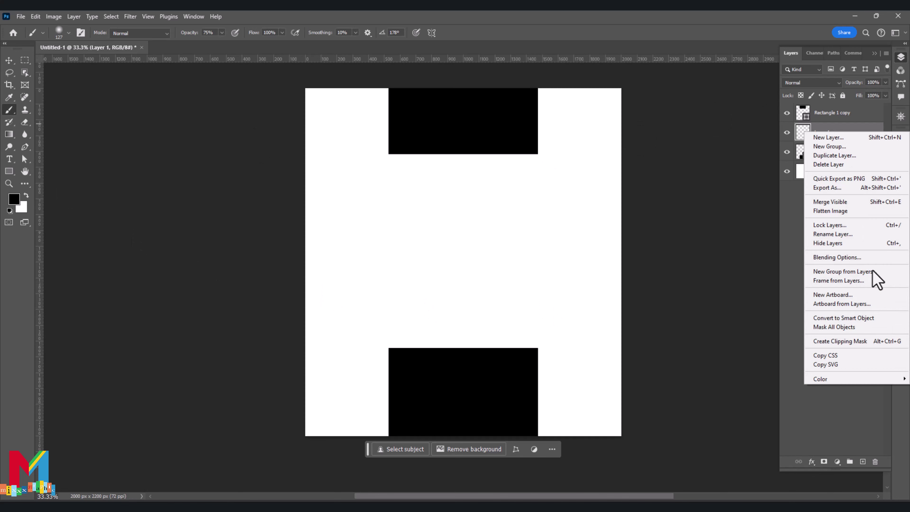
click(880, 341)
Paint mid-grey soft shading down the podium's left edge
click(15, 199)
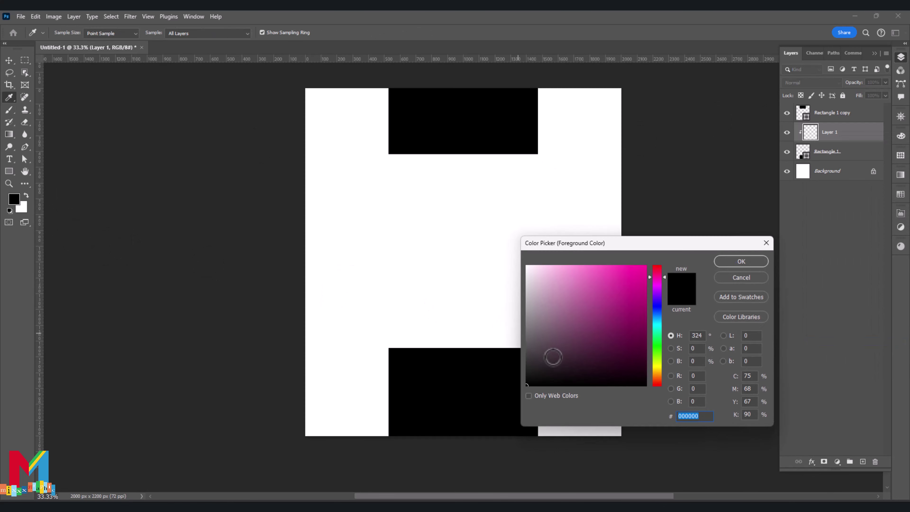
drag(530, 378, 517, 284)
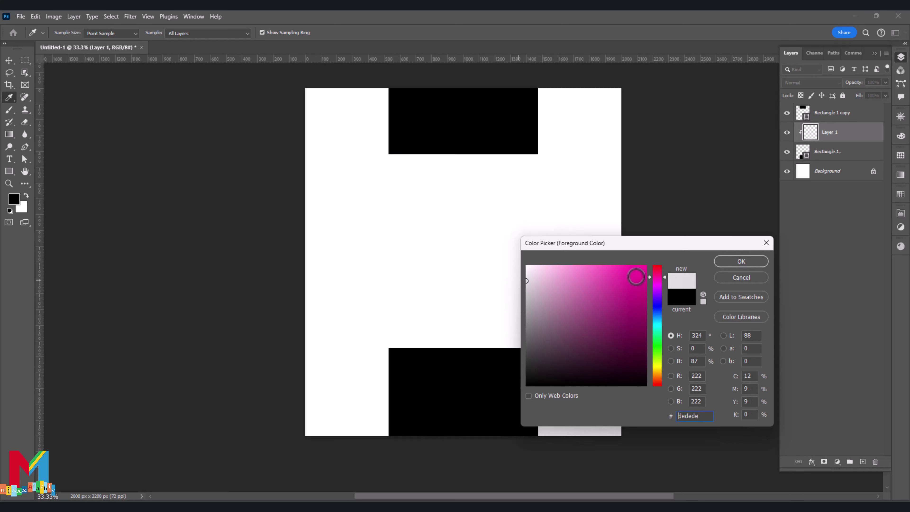
drag(636, 276, 520, 337)
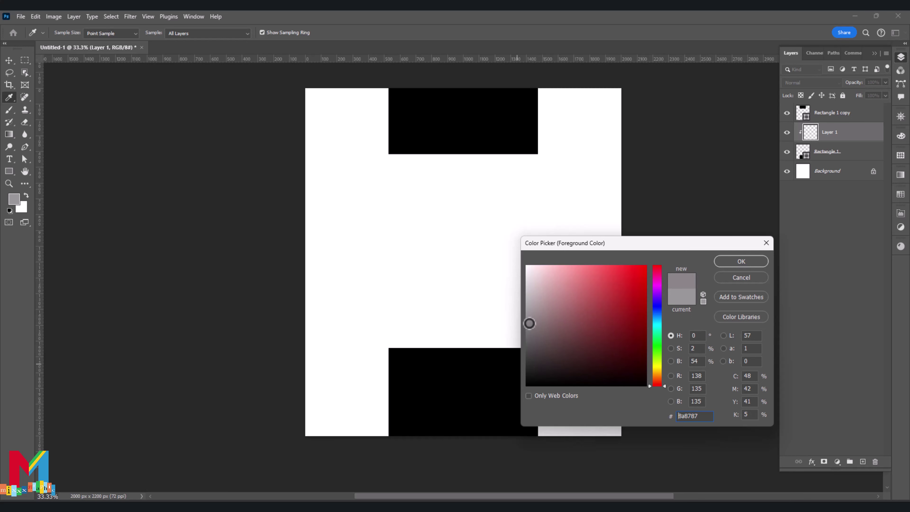
click(752, 263)
key(b)
mouse_move(376, 351)
mouse_down()
mouse_move(391, 377)
mouse_move(387, 461)
mouse_up()
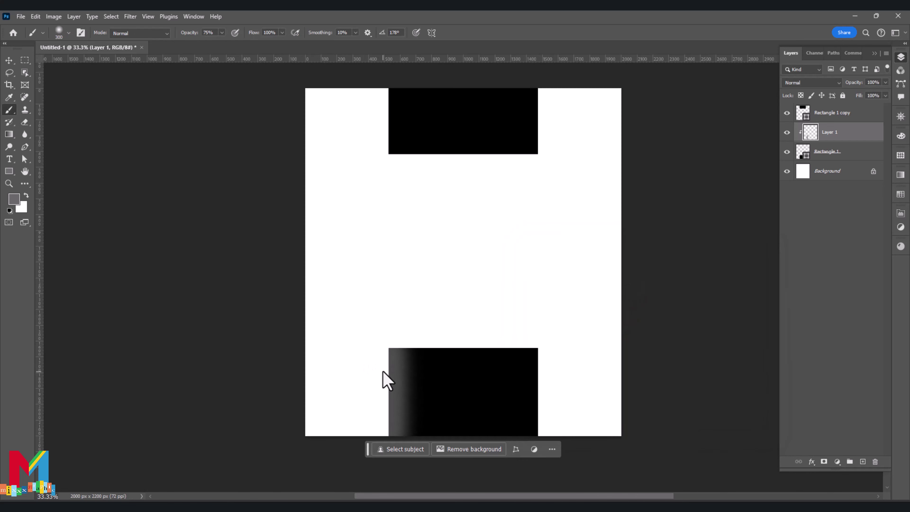
Paint deeper grey shading across the podium with a 600 px soft brush
click(12, 200)
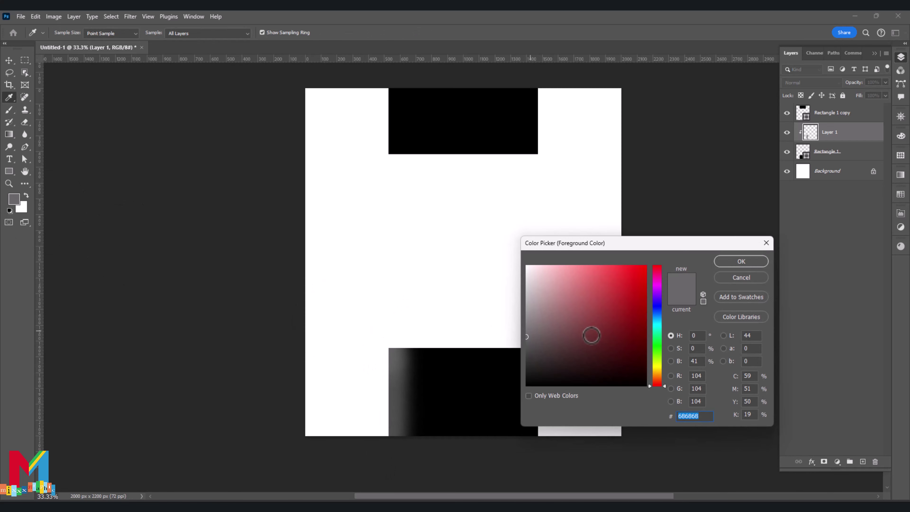
drag(530, 338, 527, 348)
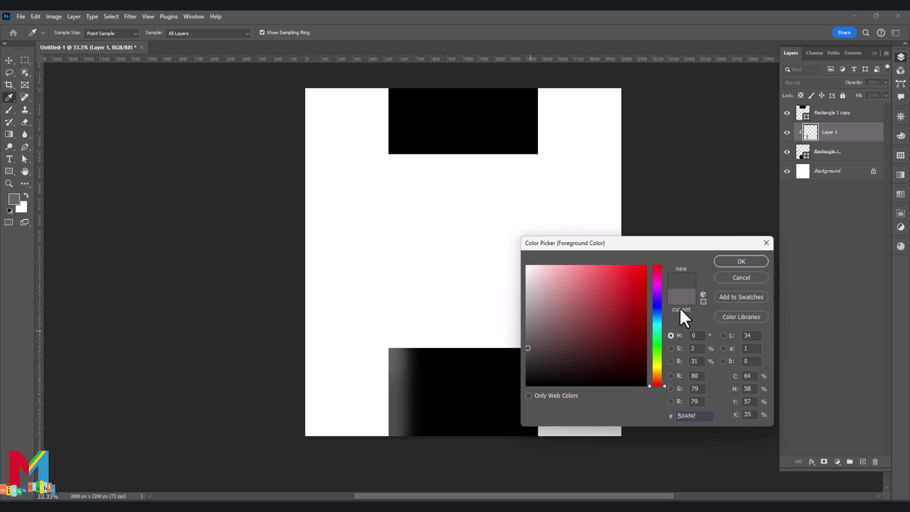
click(738, 258)
key(bracketright)
key(bracketright)
key(bracketright)
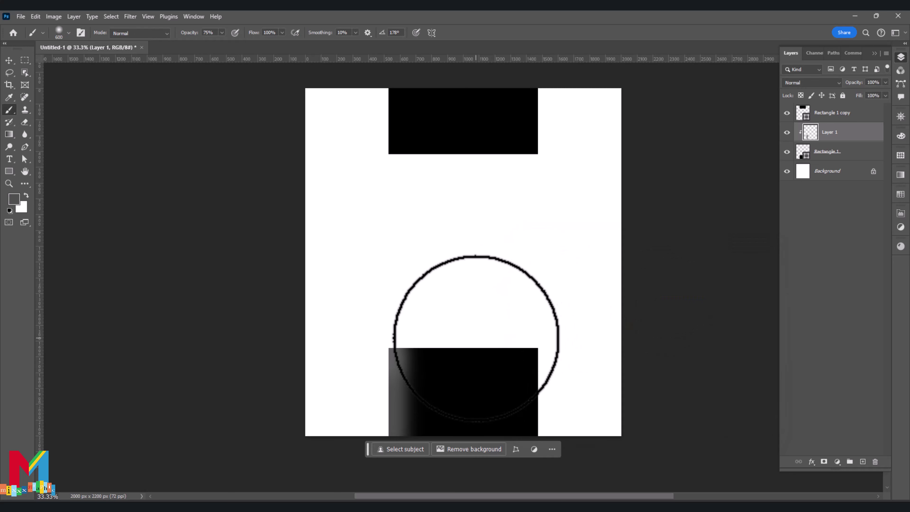
drag(469, 344, 471, 465)
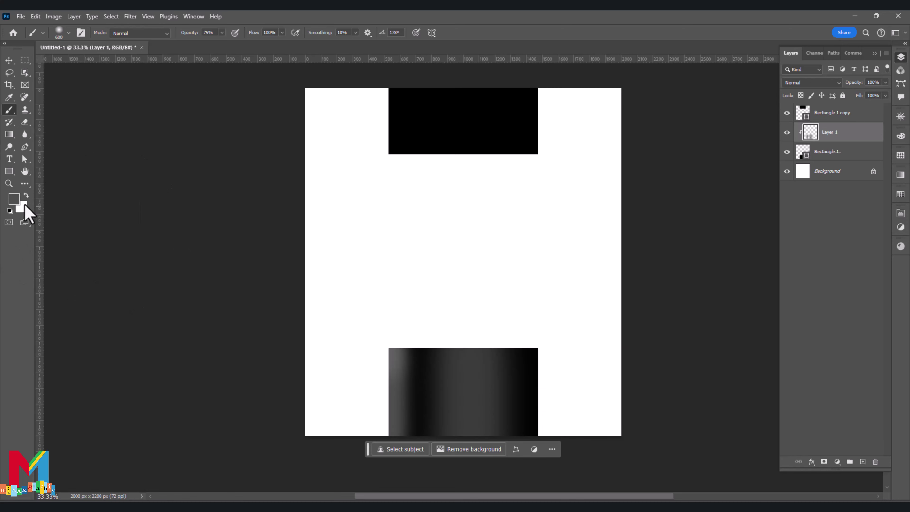
Lighten the podium's right side with grey 838383, then pick lighter grey 989898
click(15, 200)
drag(532, 347, 525, 324)
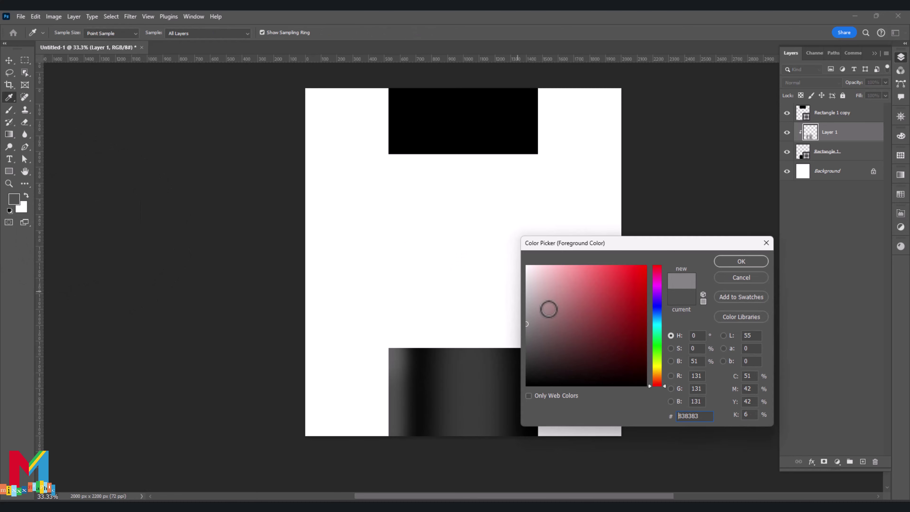
click(731, 262)
drag(558, 352, 558, 471)
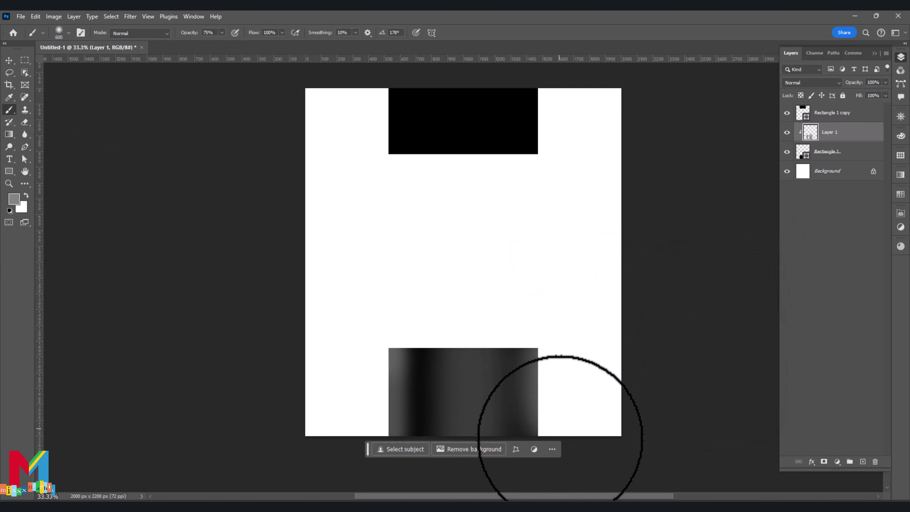
click(15, 198)
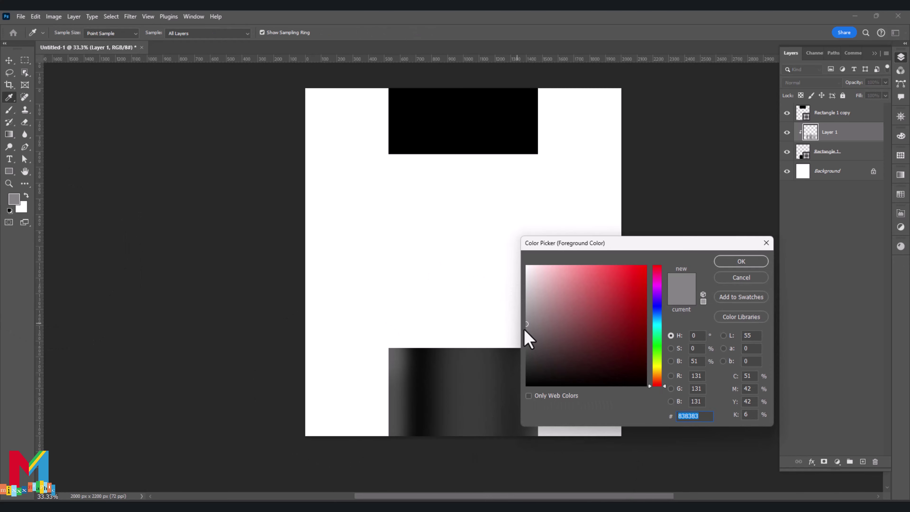
drag(524, 323, 520, 314)
click(725, 261)
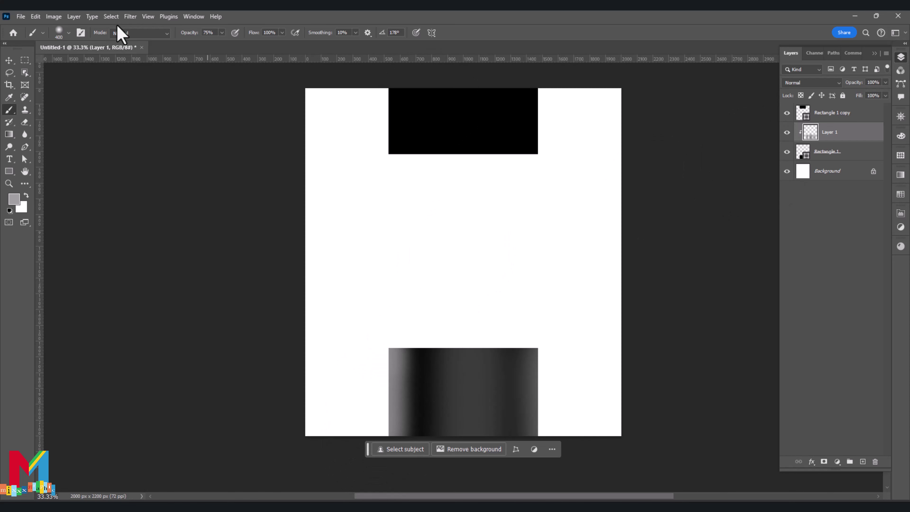
Soften the podium shading with Gaussian Blur and lower Layer 1's opacity to 78%
click(130, 16)
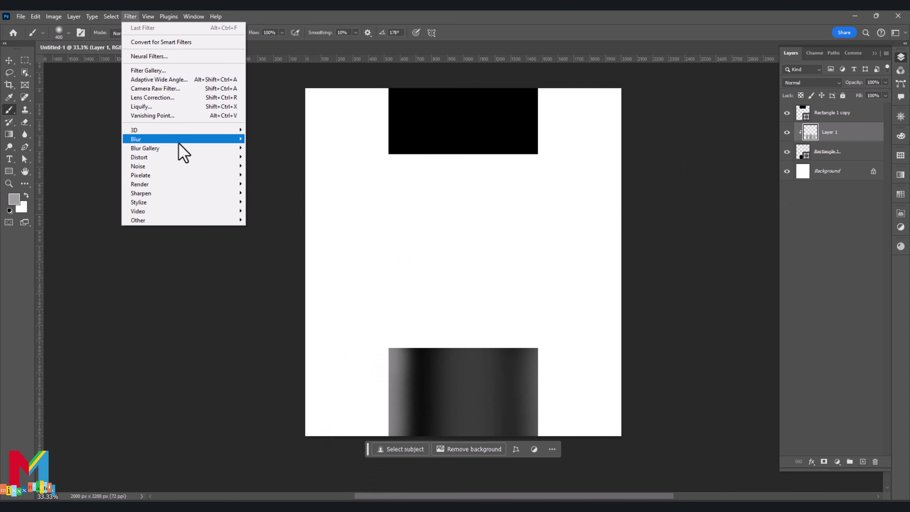
mouse_move(142, 139)
click(271, 173)
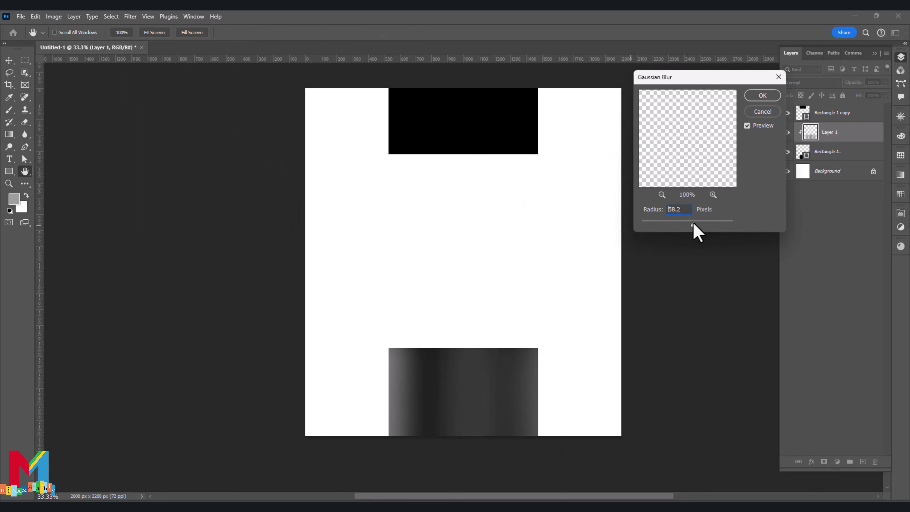
drag(693, 222, 690, 222)
click(762, 95)
drag(885, 82, 874, 92)
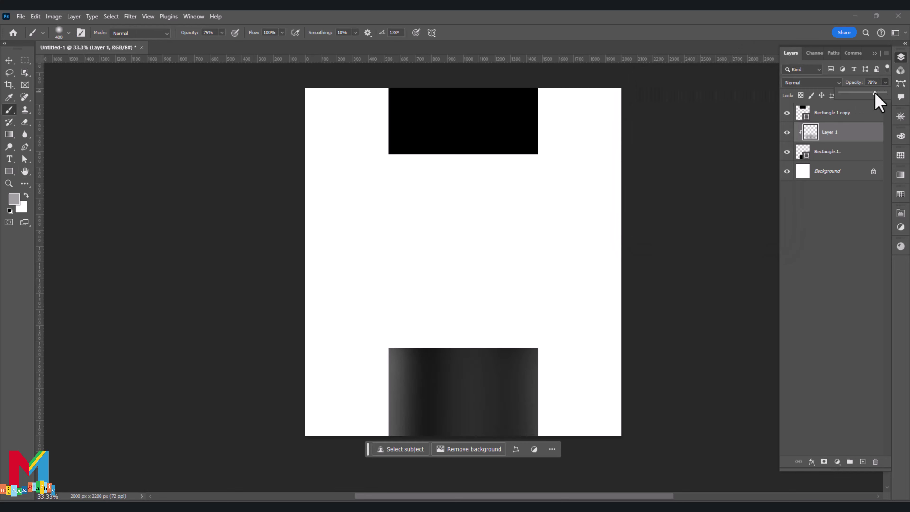
click(9, 60)
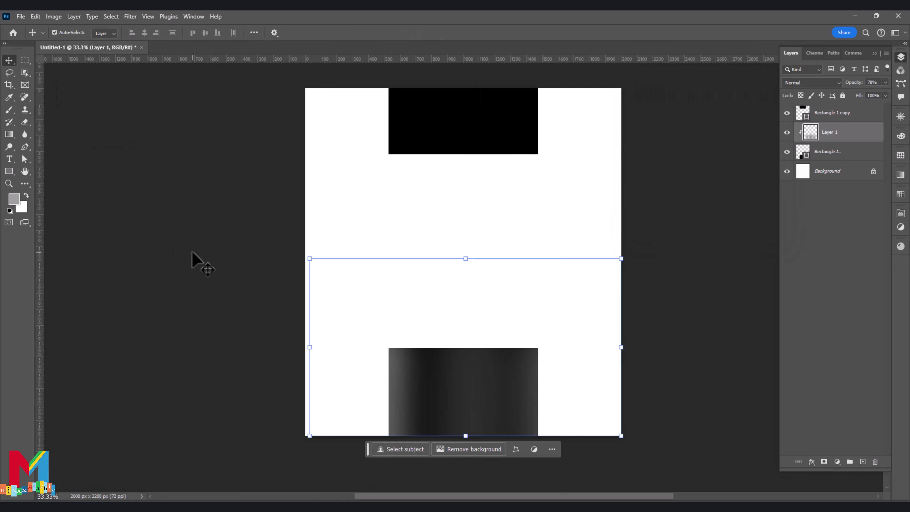
Place the headphones PNG embedded, scaled to about 138% and centred above the podium
click(20, 16)
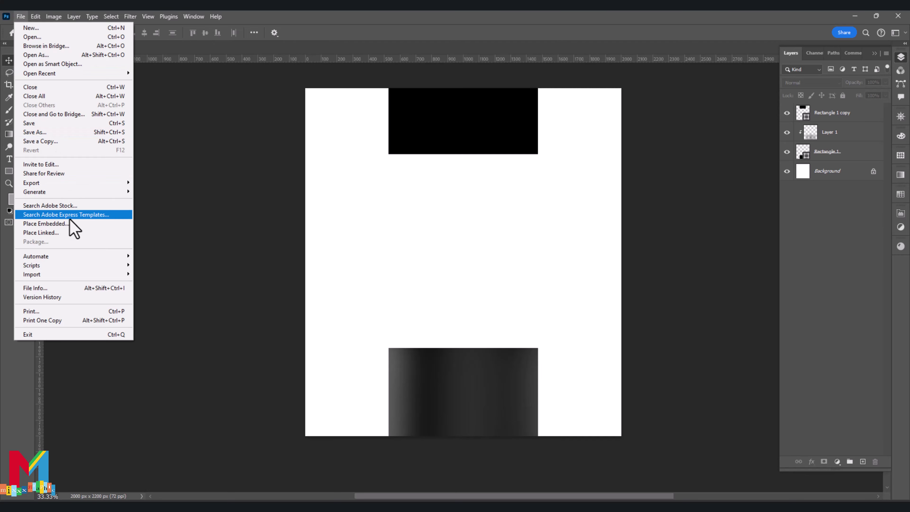
click(44, 223)
click(127, 112)
double_click(128, 112)
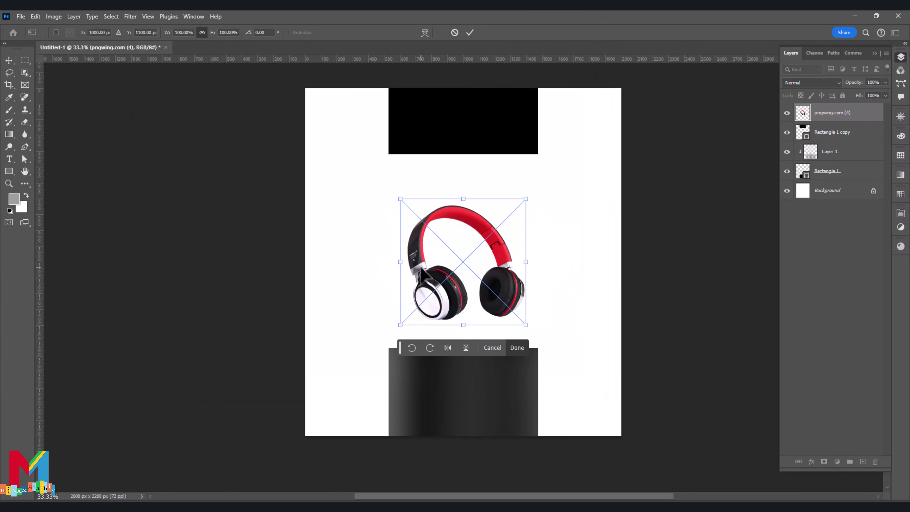
drag(463, 324, 463, 346)
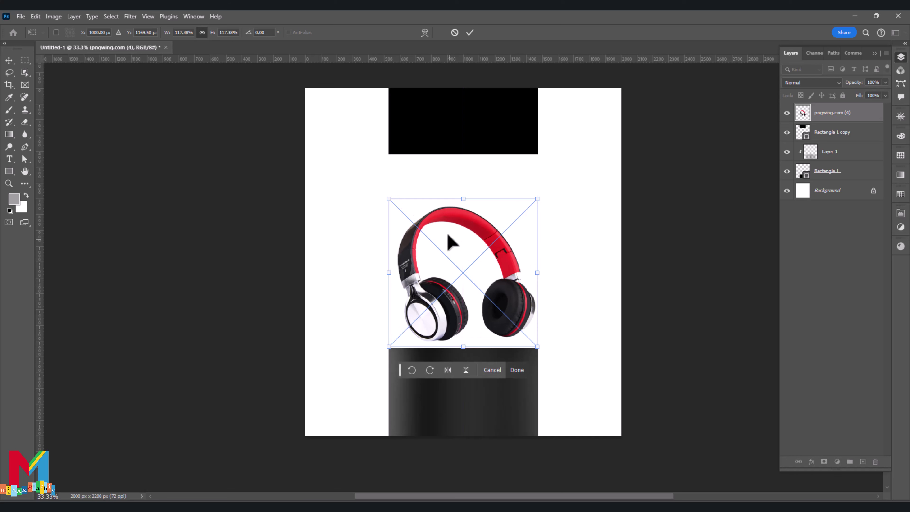
drag(461, 198, 462, 174)
drag(417, 249, 415, 242)
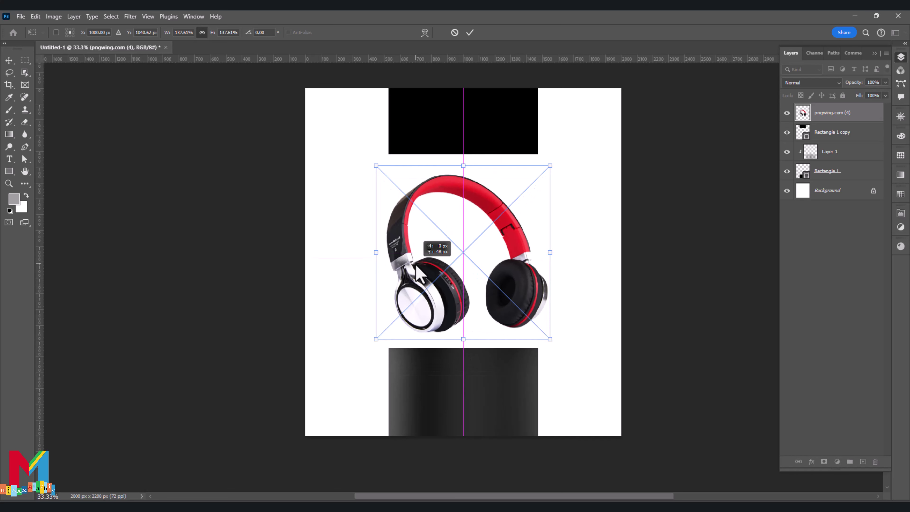
click(470, 33)
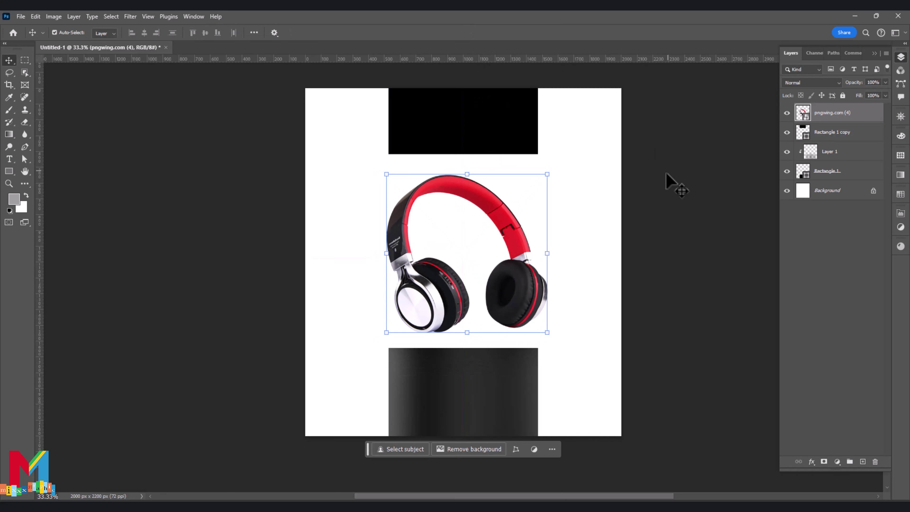
click(835, 151)
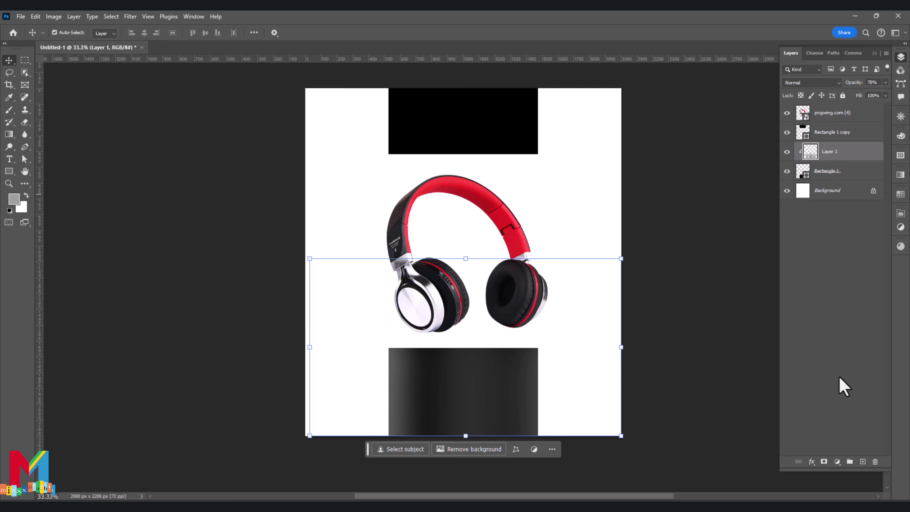
On a new layer, draw a flat ellipse across the podium top
click(862, 462)
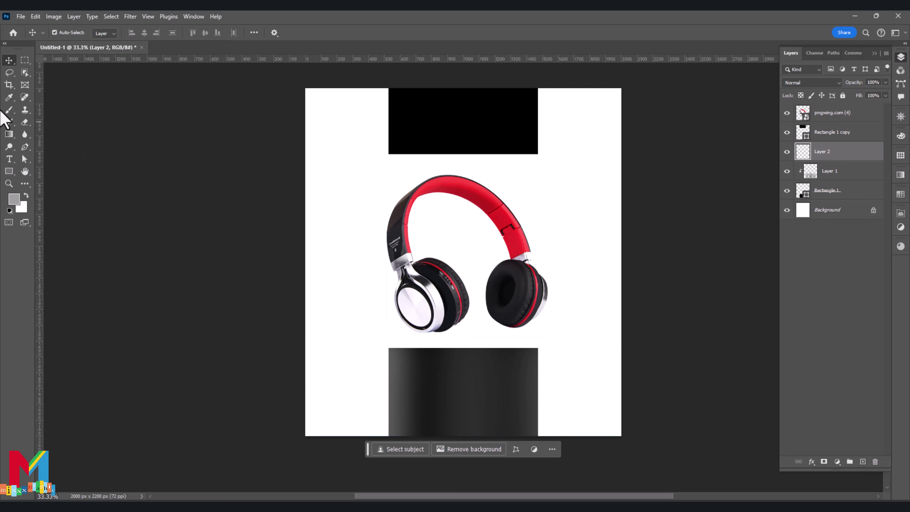
click(9, 171)
click(50, 178)
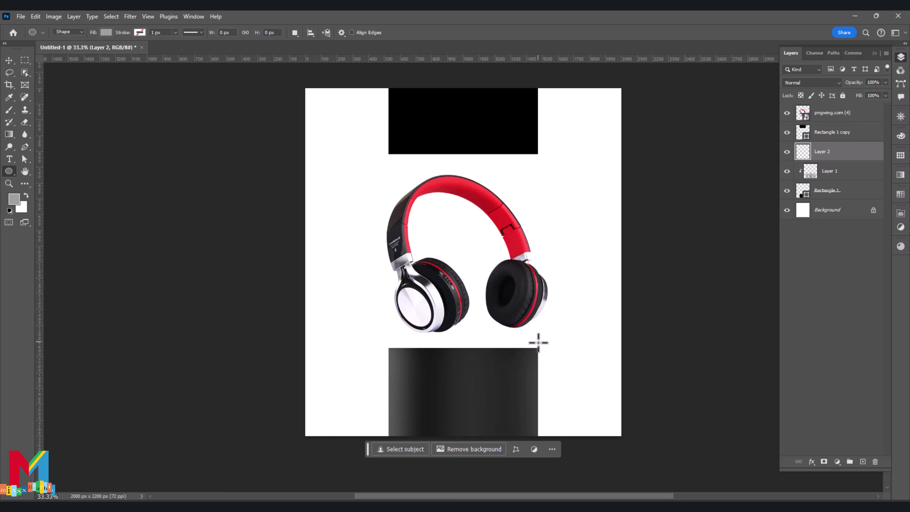
drag(537, 343, 388, 353)
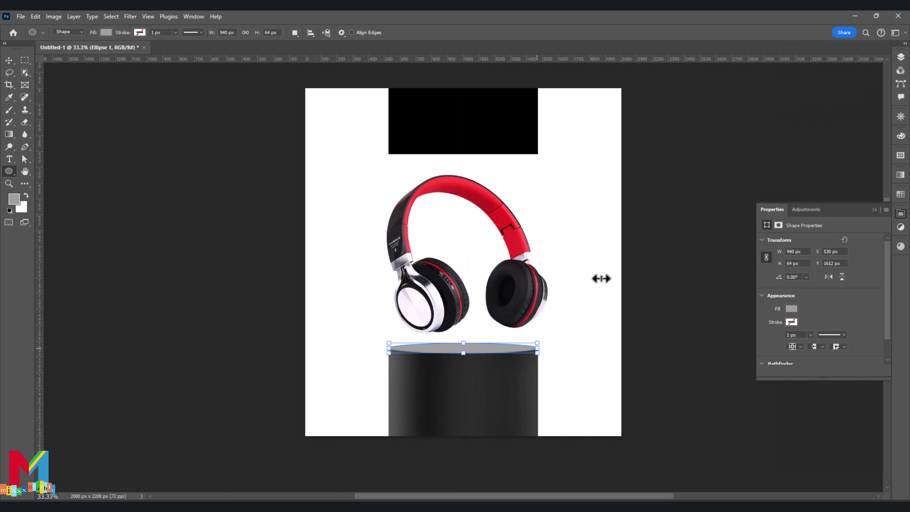
Fill the ellipse with dark #2c2c2c and duplicate it as Ellipse 1 copy
click(787, 322)
click(790, 309)
click(885, 326)
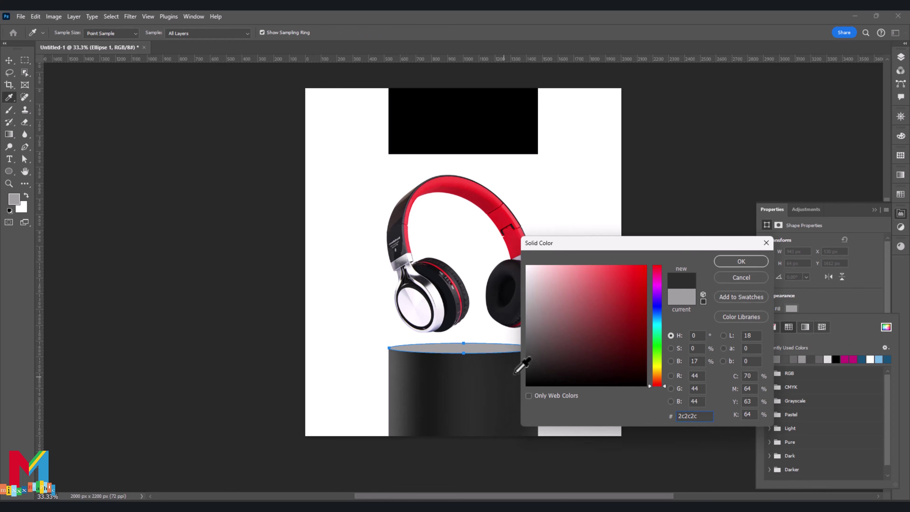
click(740, 260)
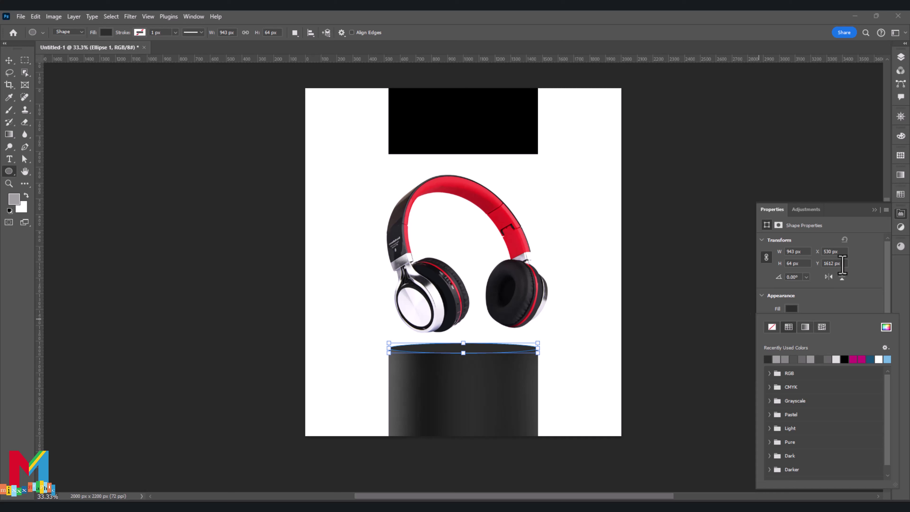
click(872, 208)
click(900, 57)
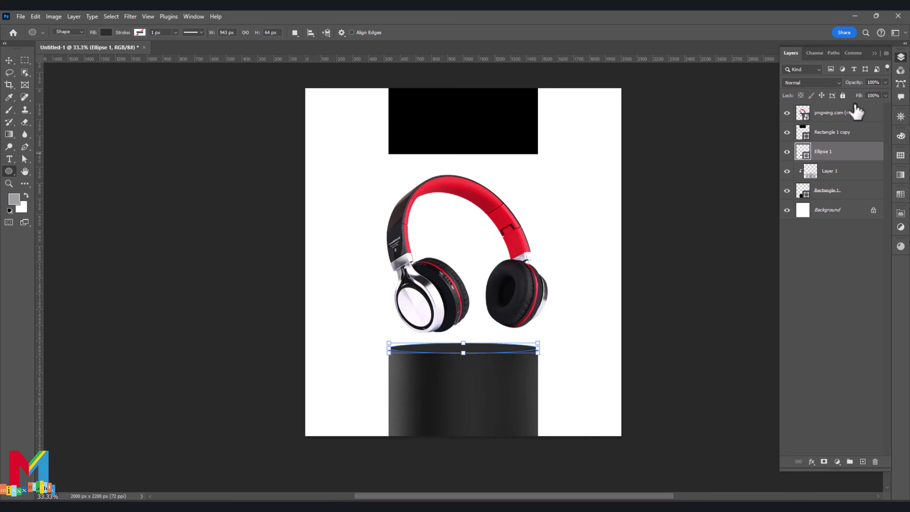
key(ctrl+j)
click(823, 172)
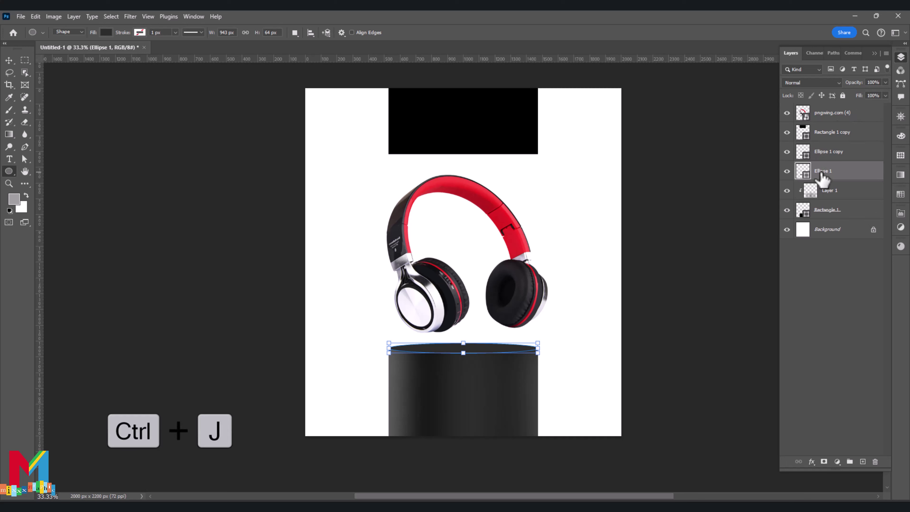
Add a light grey e3e2e7 Color Overlay to Ellipse 1 through its Blending Options
right_click(805, 179)
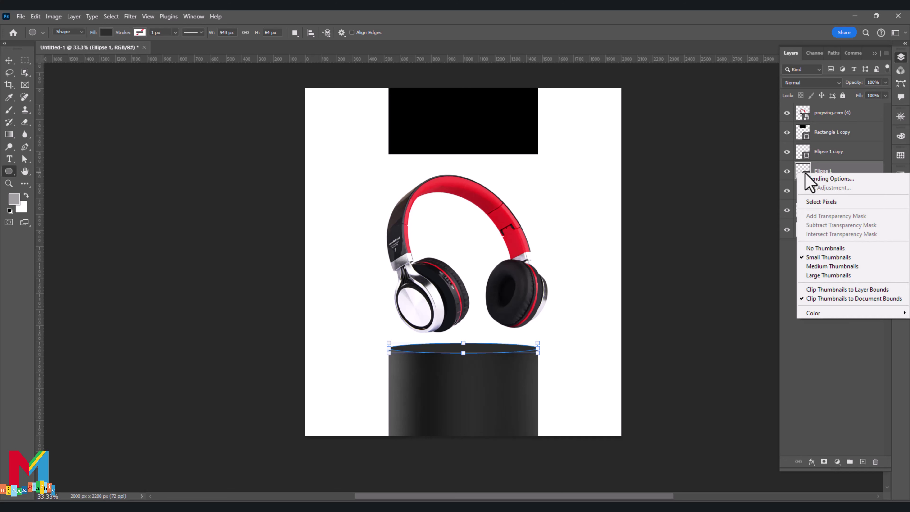
click(810, 180)
click(580, 225)
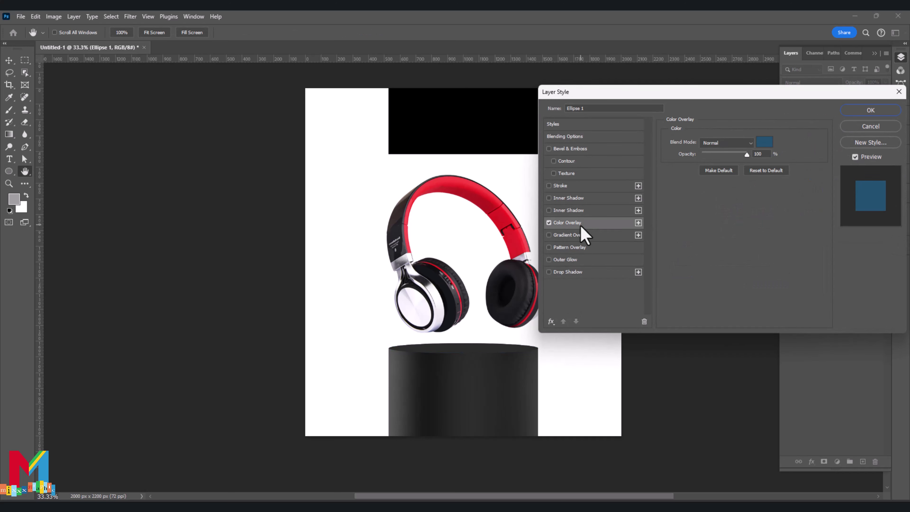
click(763, 143)
click(421, 308)
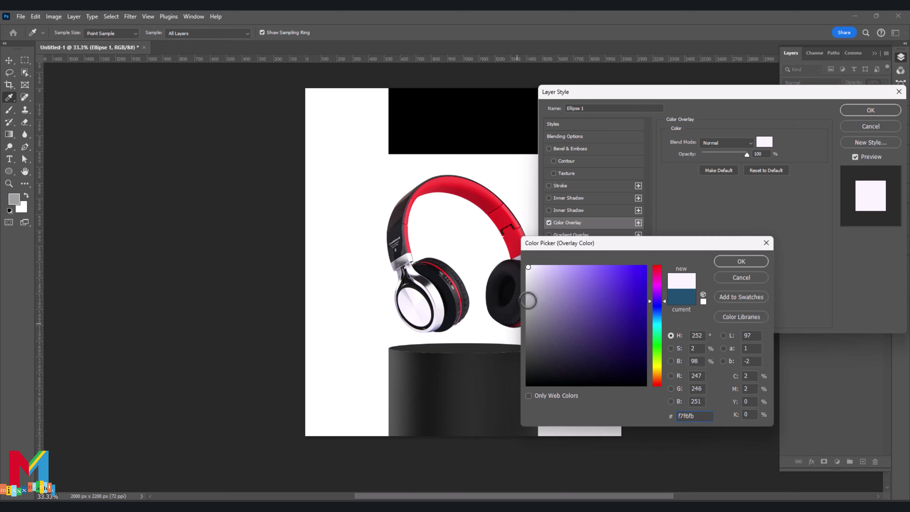
drag(527, 267, 528, 278)
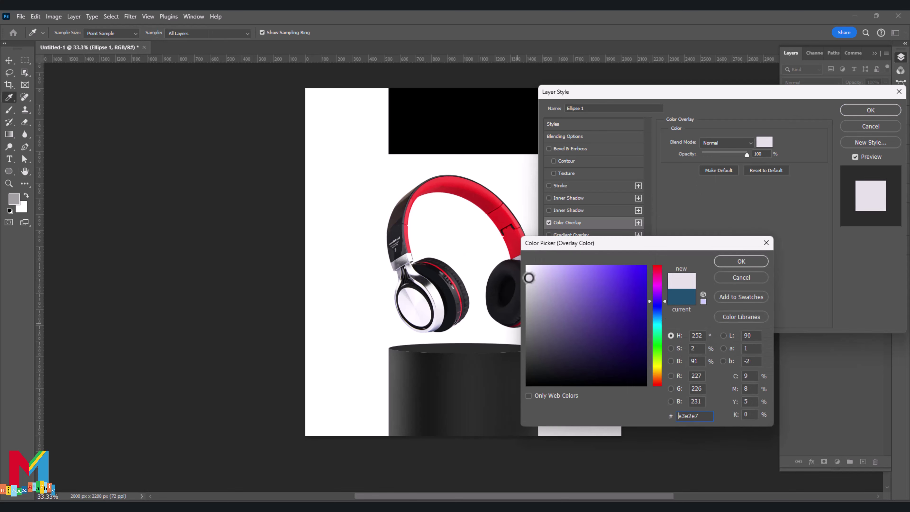
click(739, 261)
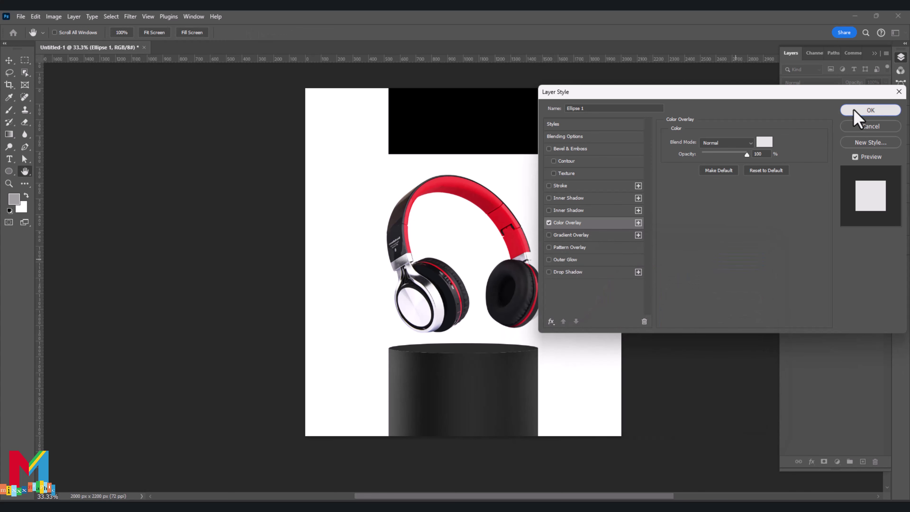
click(870, 110)
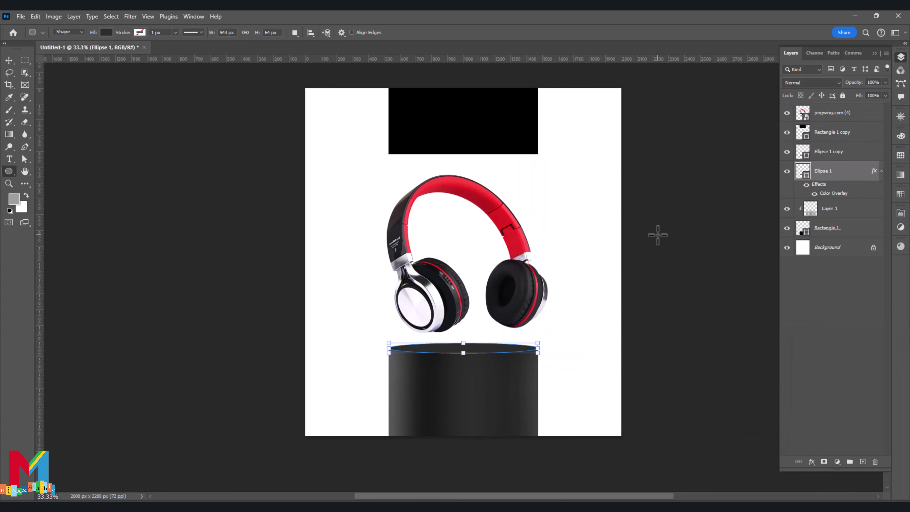
key(ctrl+t)
Warp Ellipse 1, pulling its lower edge and lower-left corner downward
right_click(483, 346)
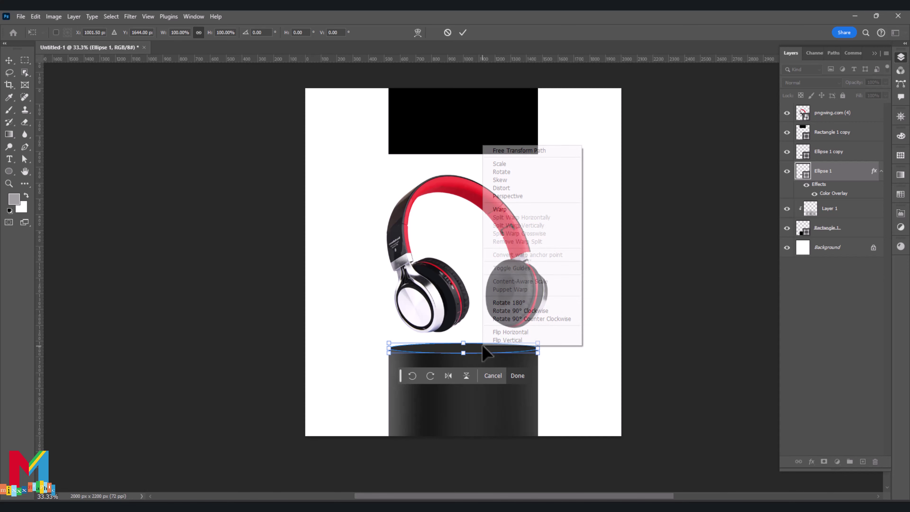
click(503, 212)
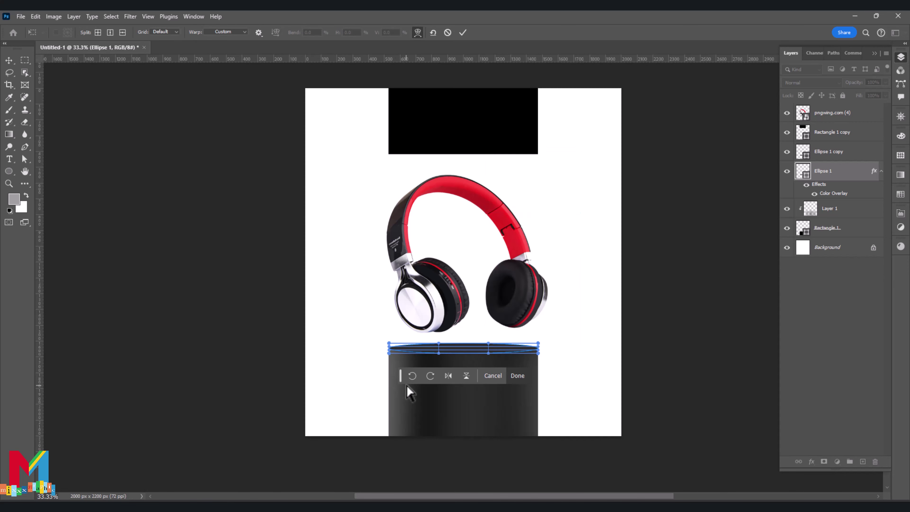
key(ctrl+plus)
scroll(390, 322, down, 1)
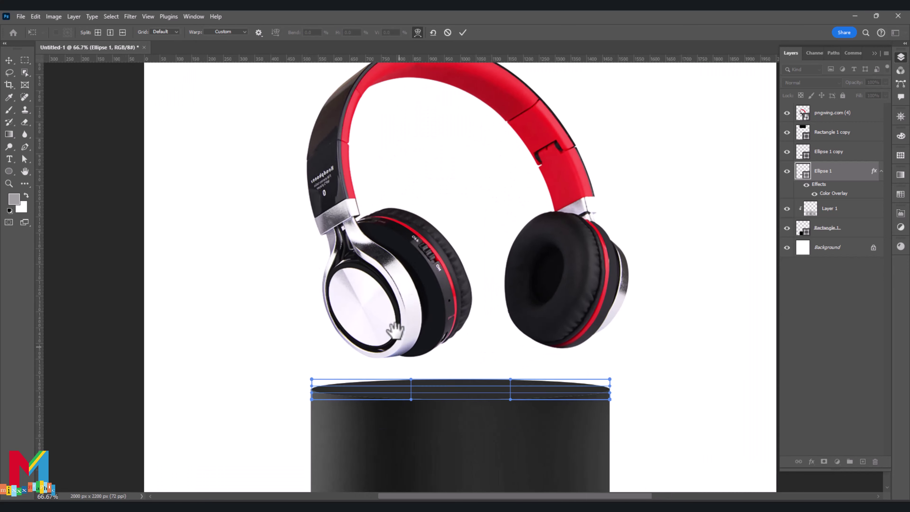
scroll(390, 323, down, 2)
drag(394, 331, 395, 337)
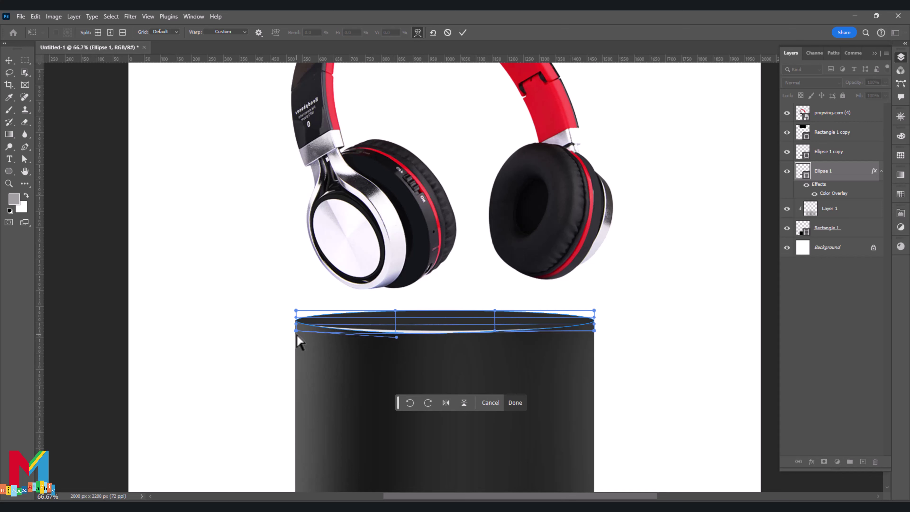
drag(297, 335, 291, 340)
Adjust the bottom-middle and lower-right warp points, commit, and accept conversion to a path
drag(395, 337, 397, 335)
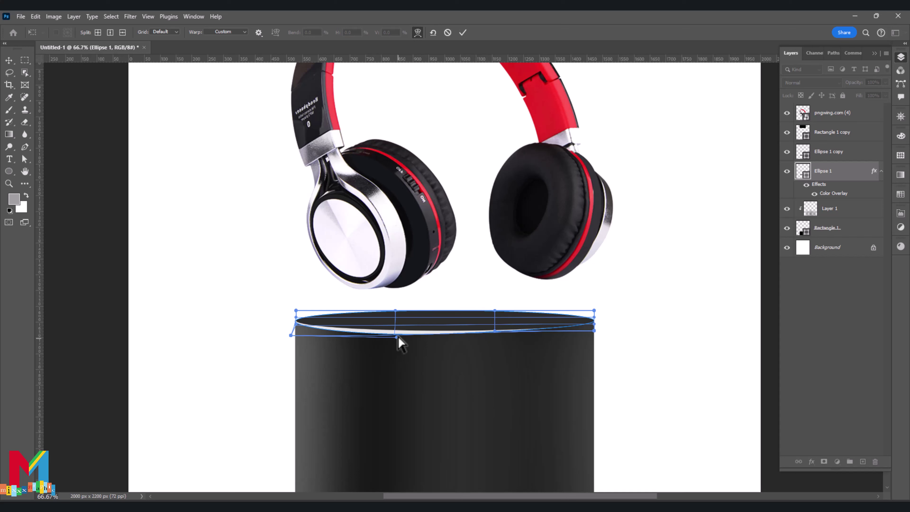
drag(595, 330, 593, 334)
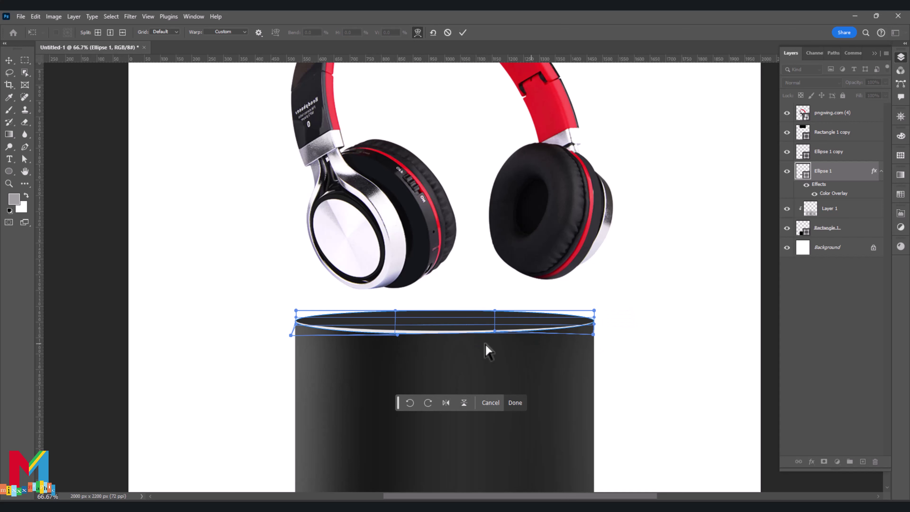
drag(397, 334, 396, 332)
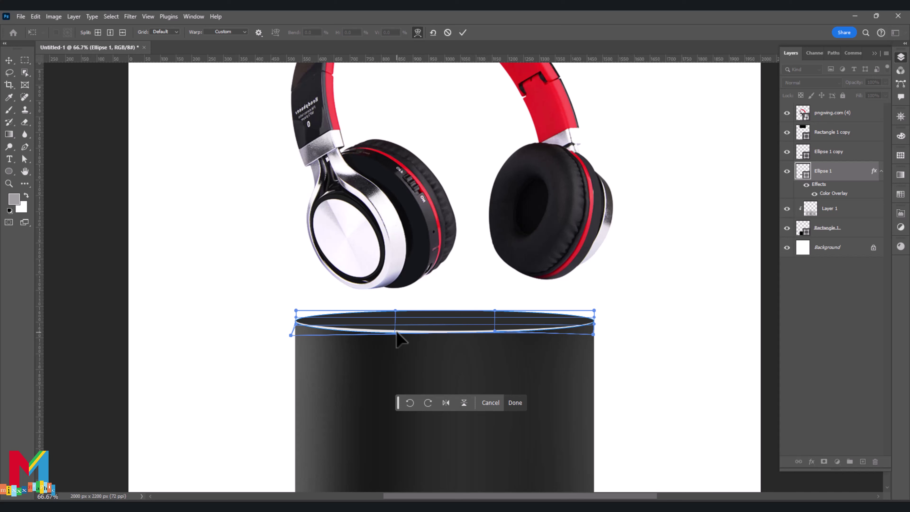
click(802, 175)
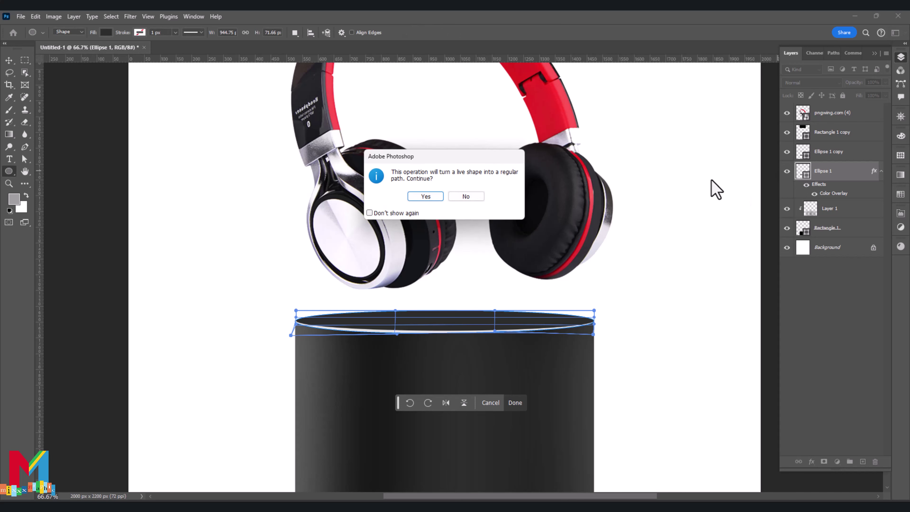
click(426, 198)
right_click(802, 179)
Change Ellipse 1's Color Overlay to the headphones' red f5414b, then zoom back out
click(808, 177)
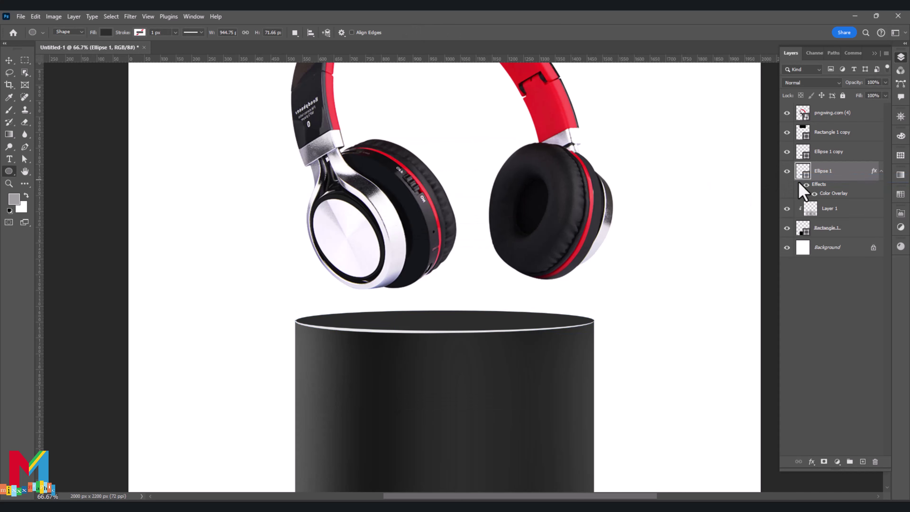
click(584, 223)
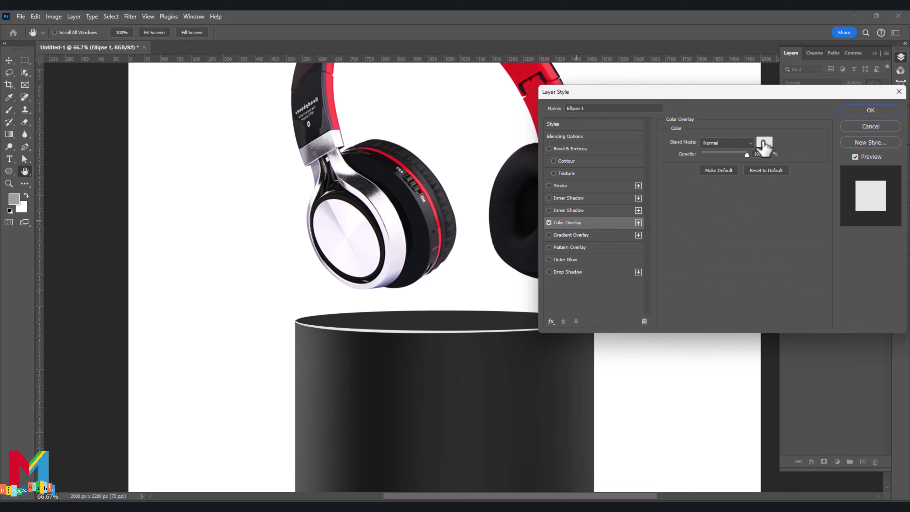
click(764, 144)
click(342, 121)
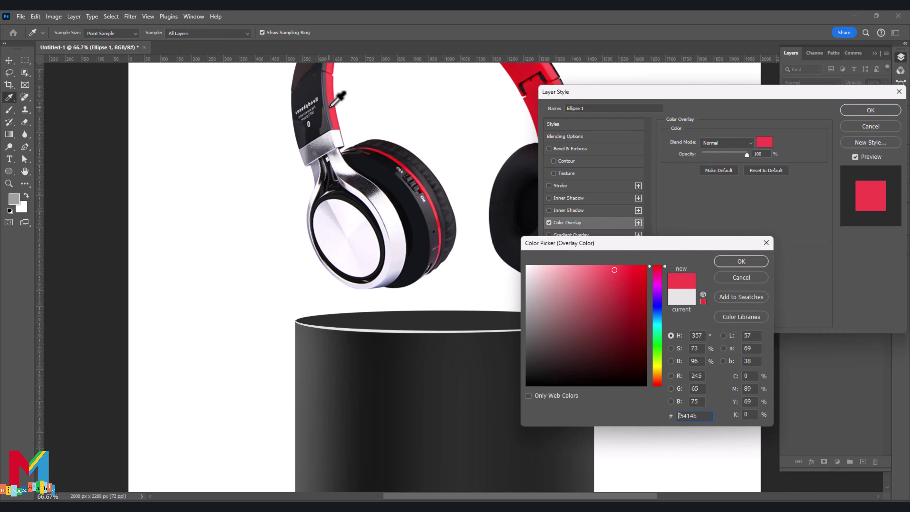
click(724, 263)
click(864, 111)
scroll(596, 197, up, 2)
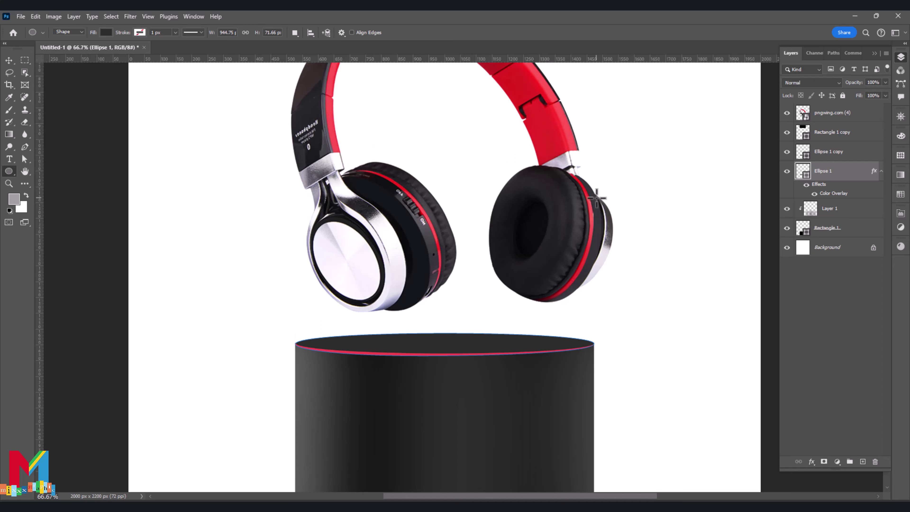
scroll(596, 197, up, 2)
scroll(587, 202, down, 1)
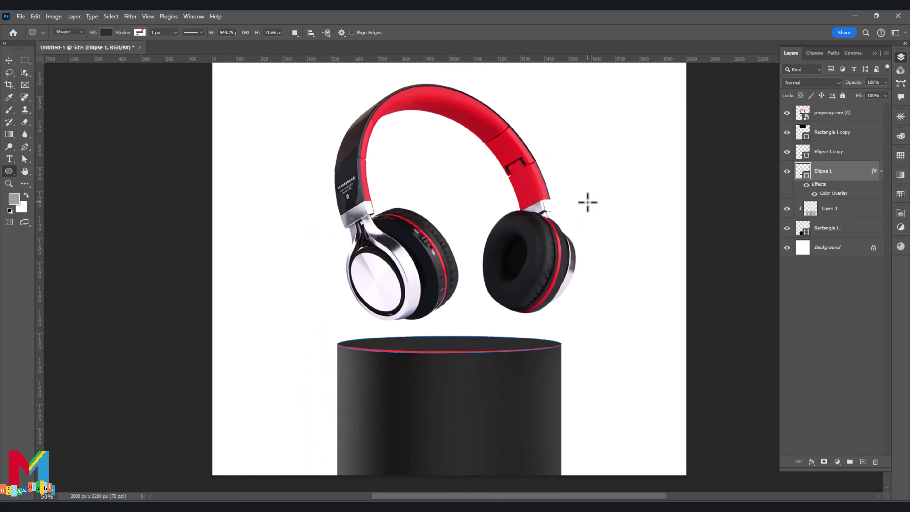
scroll(587, 201, down, 1)
scroll(587, 202, up, 2)
scroll(594, 203, up, 1)
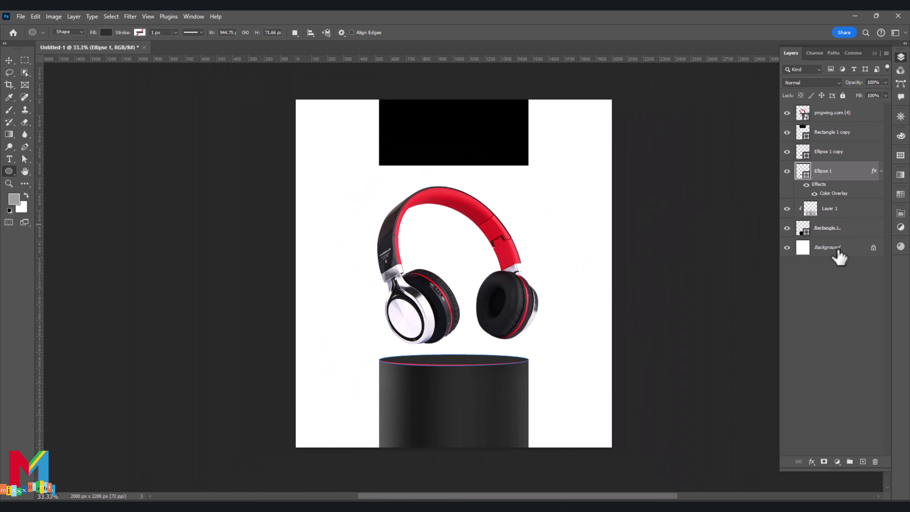
click(497, 152)
Recolour the top rectangle deep red #b12022, sampled from the headphones
key(i)
double_click(802, 132)
click(472, 201)
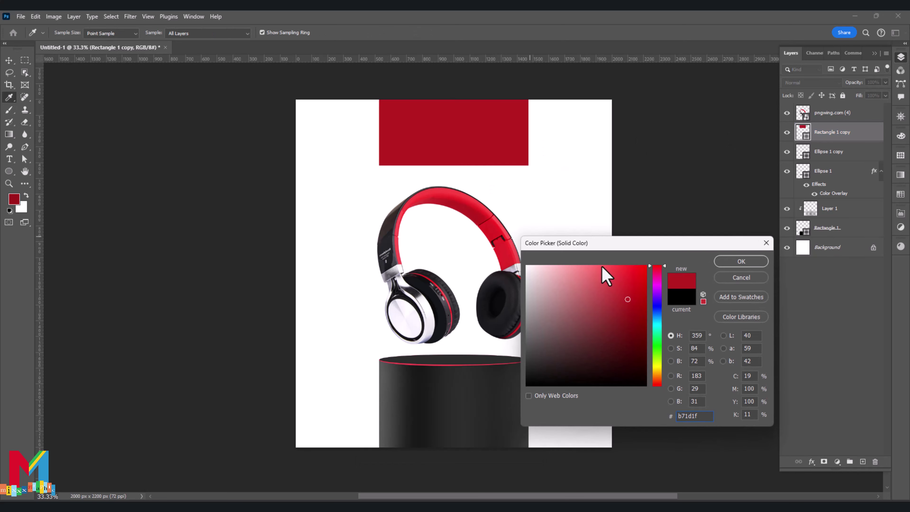
click(626, 304)
click(739, 261)
Add a new Layer 2 clipped to the red rectangle and set black as paint colour
key(b)
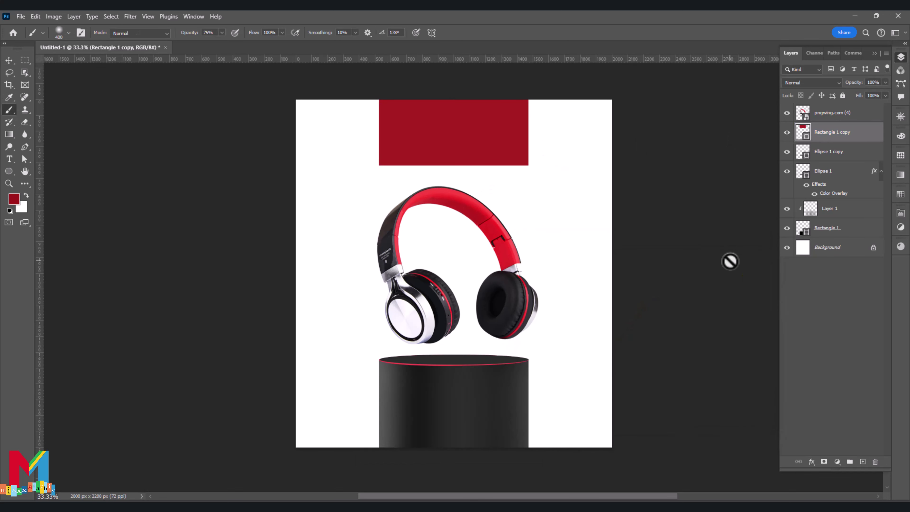
click(861, 462)
right_click(845, 136)
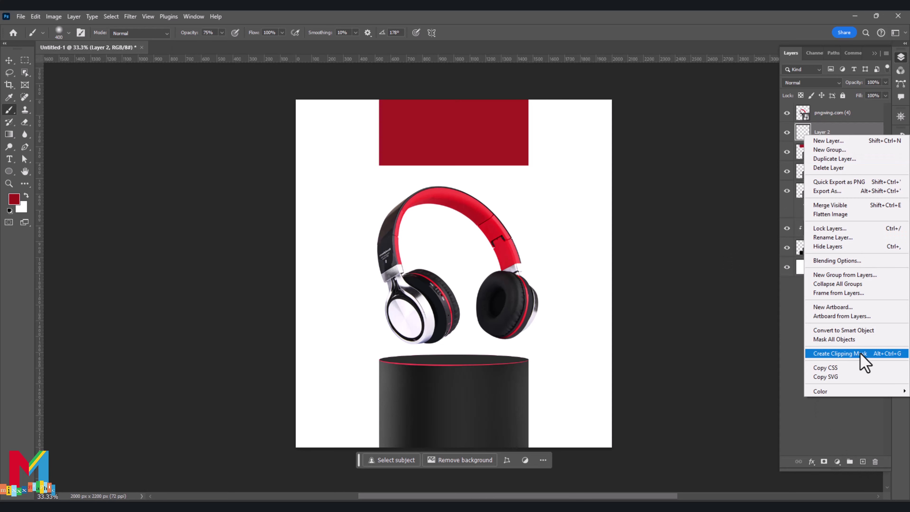
click(859, 354)
click(14, 198)
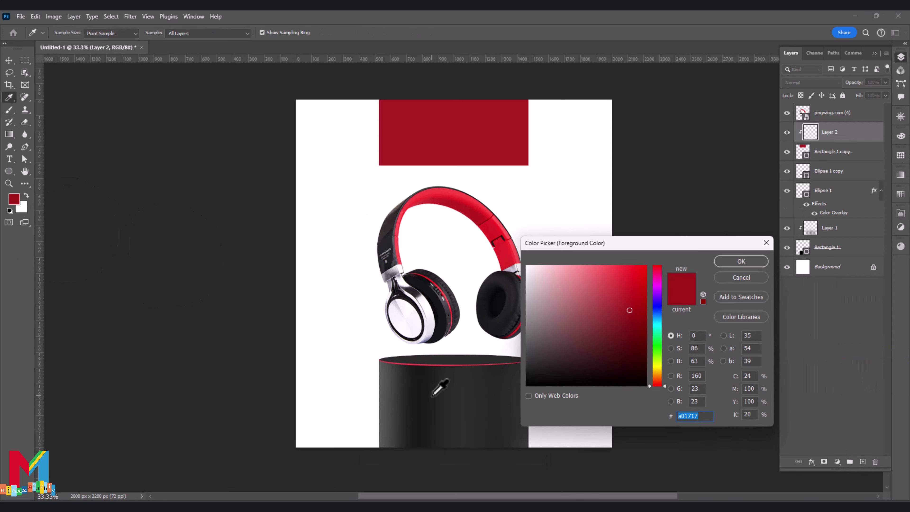
click(414, 397)
click(739, 262)
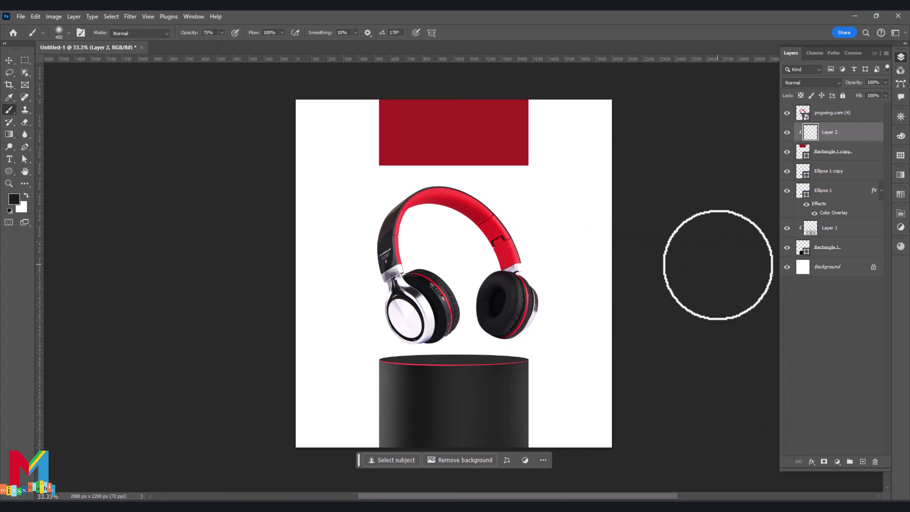
Paint soft black over the block's left, right and centre, then Gaussian-blur it
drag(372, 101, 371, 179)
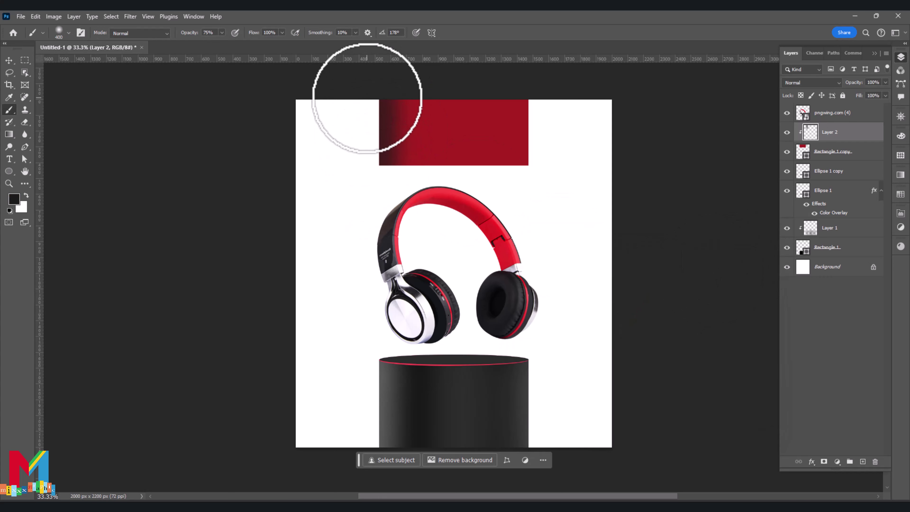
drag(538, 81, 544, 162)
key(bracketleft)
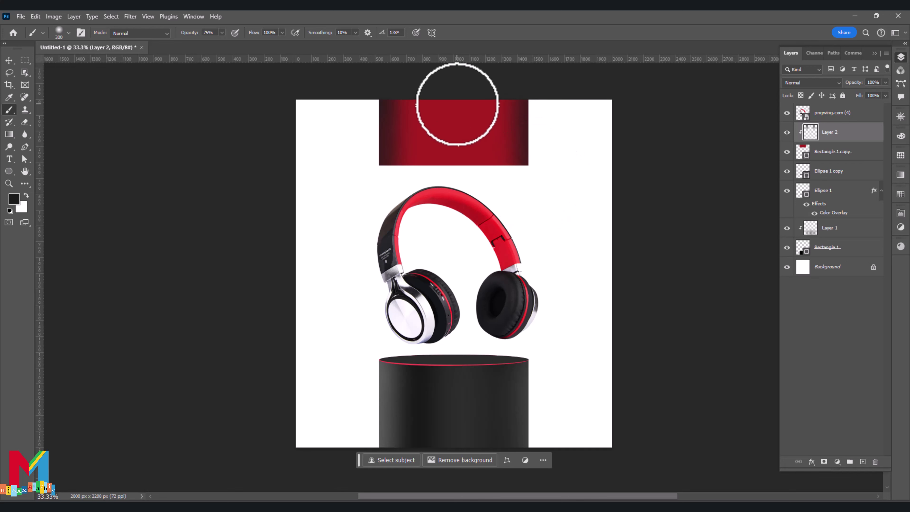
drag(459, 97, 455, 164)
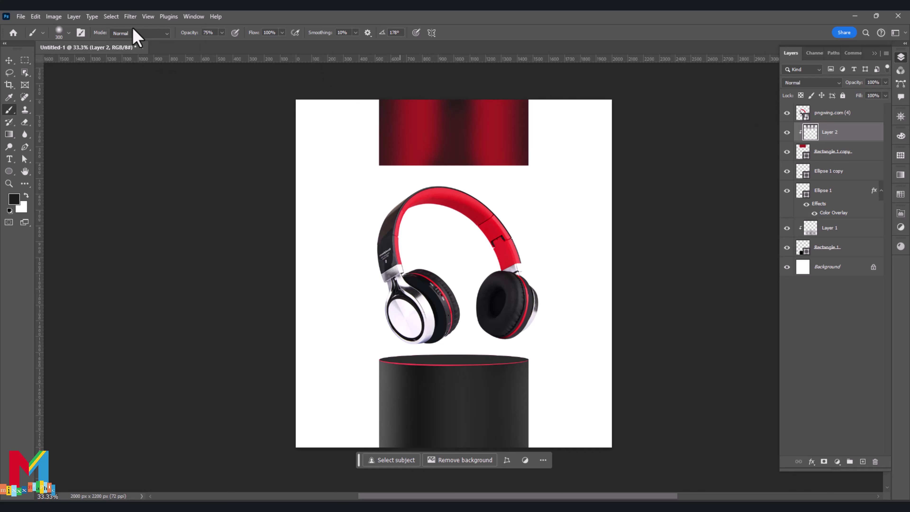
click(130, 18)
click(128, 20)
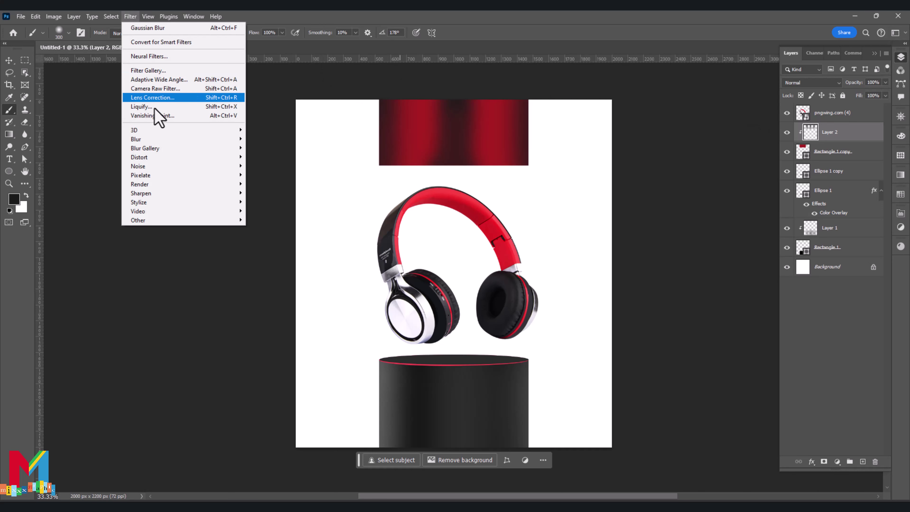
mouse_move(136, 138)
click(268, 174)
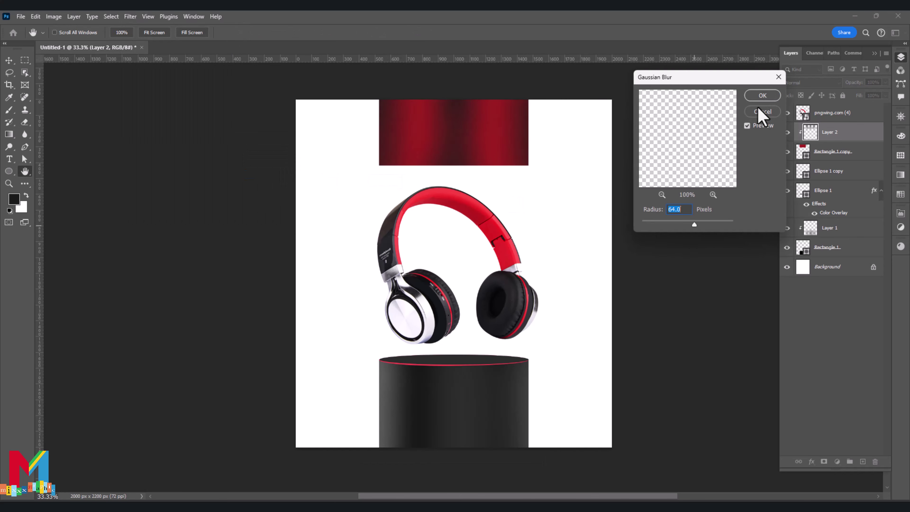
click(760, 96)
Duplicate the red rectangle and nudge the lower copy slightly downward
click(815, 157)
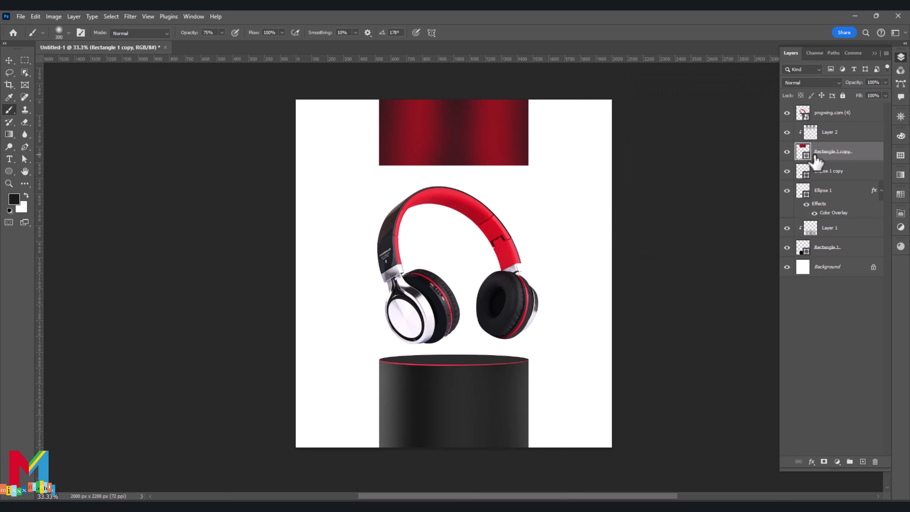
key(ctrl+j)
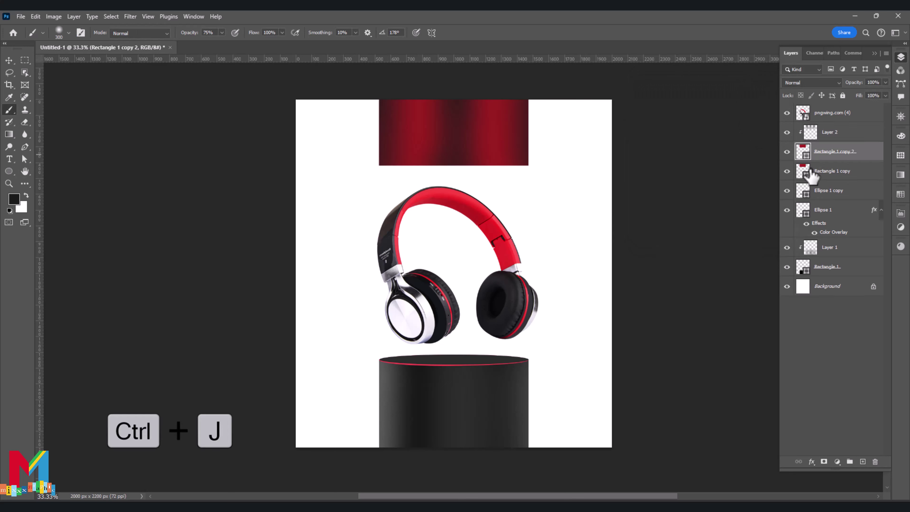
click(808, 174)
key(ctrl+t)
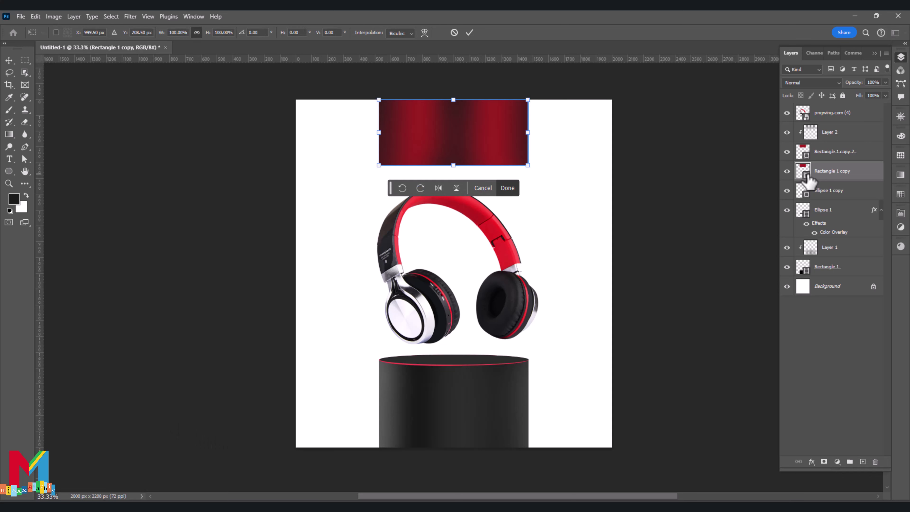
key(shift+Down)
key(shift+Down)
key(shift+Down)
key(shift+Down)
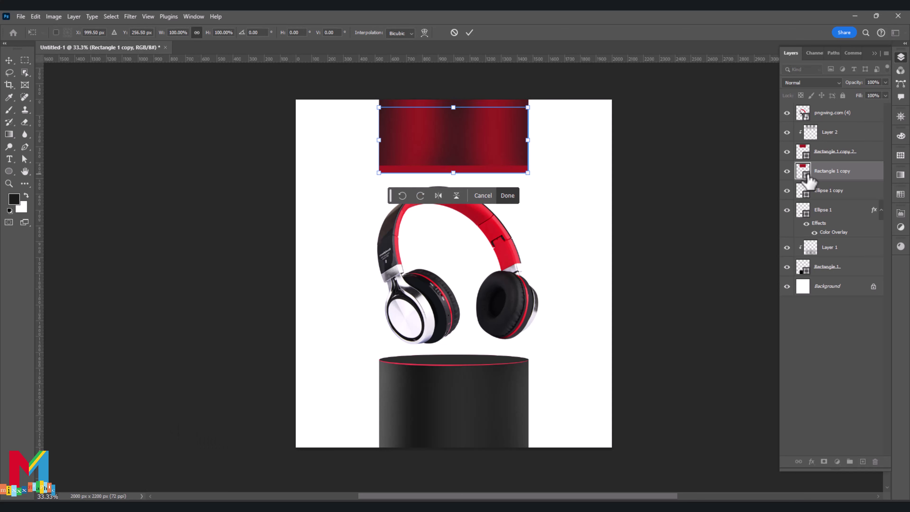
key(shift+Down)
key(shift+Down)
key(Down)
key(Down)
key(Down)
key(Down)
key(Down)
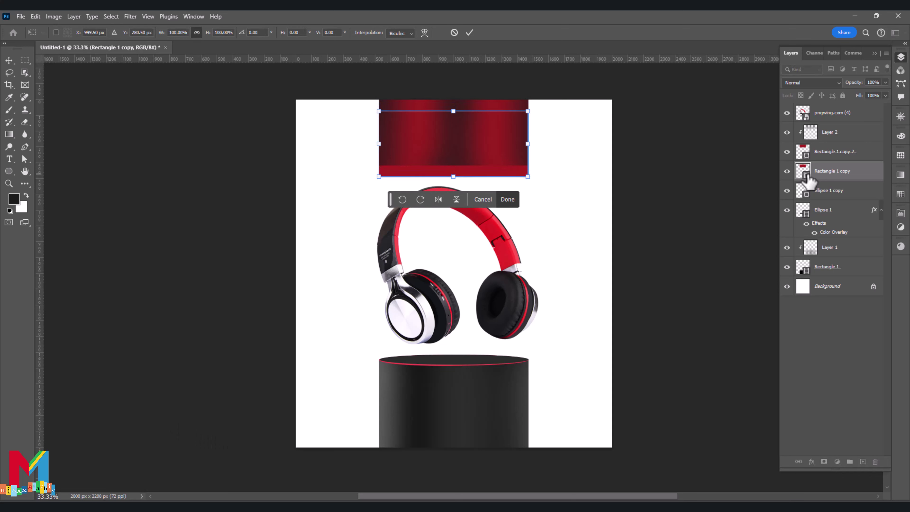
click(469, 32)
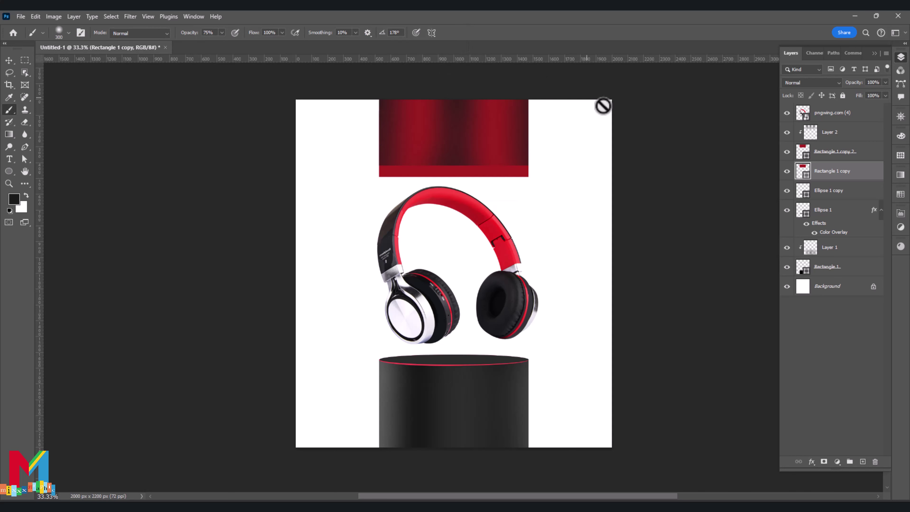
Recolour the lower rectangle near-white #f1f1f1
double_click(802, 171)
drag(537, 283, 526, 272)
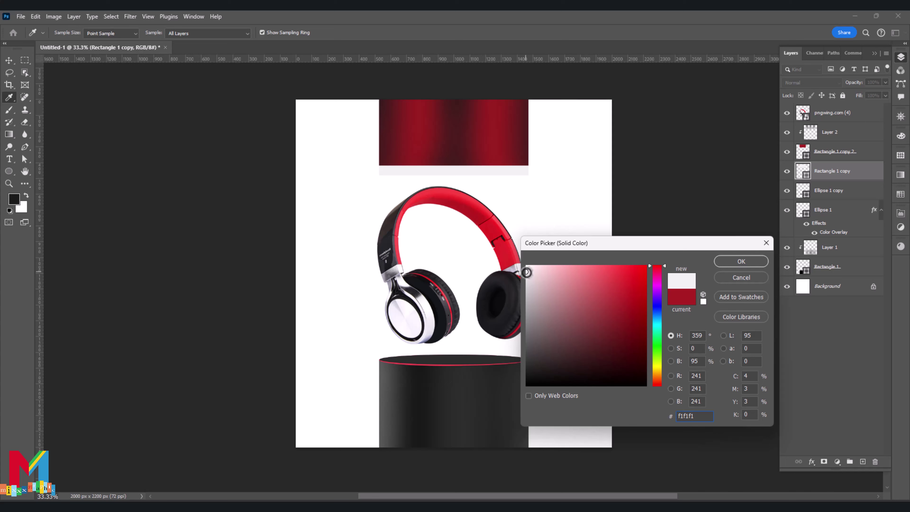
click(738, 260)
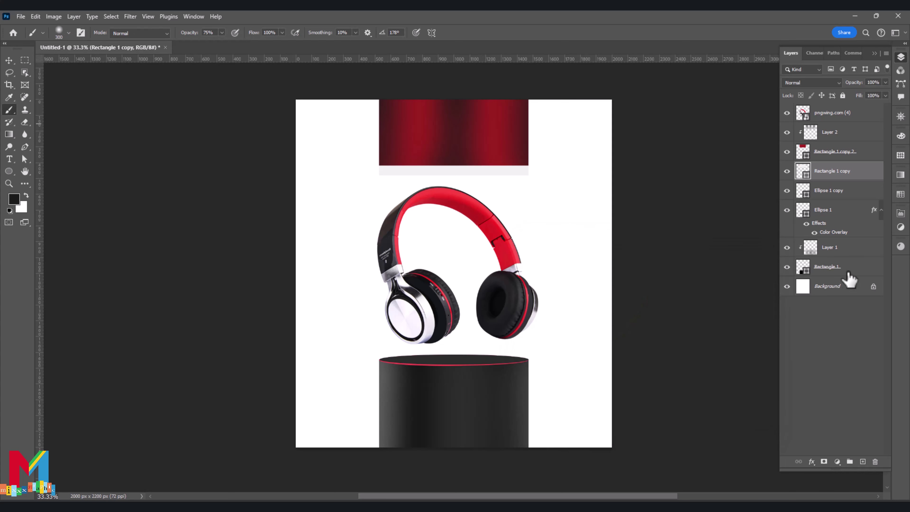
Add a Solid Color fill layer above Background in very dark grey #151515
click(832, 288)
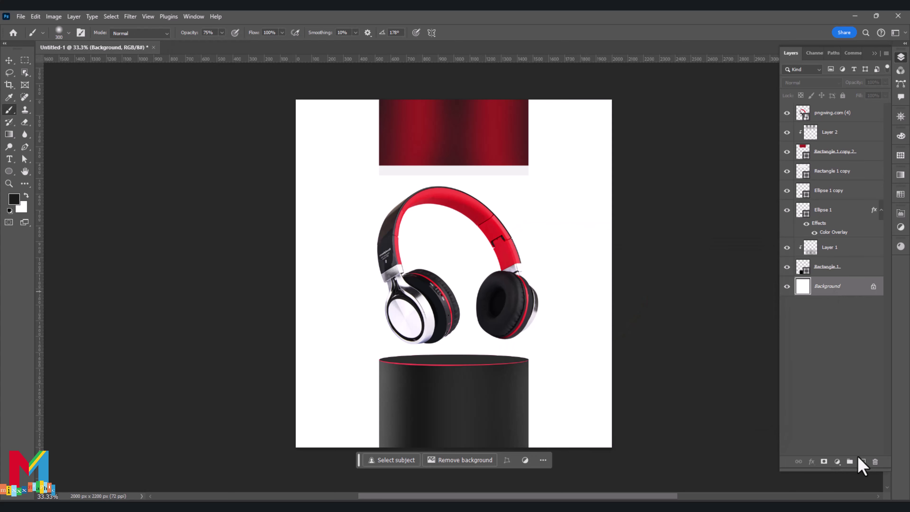
click(836, 461)
click(838, 296)
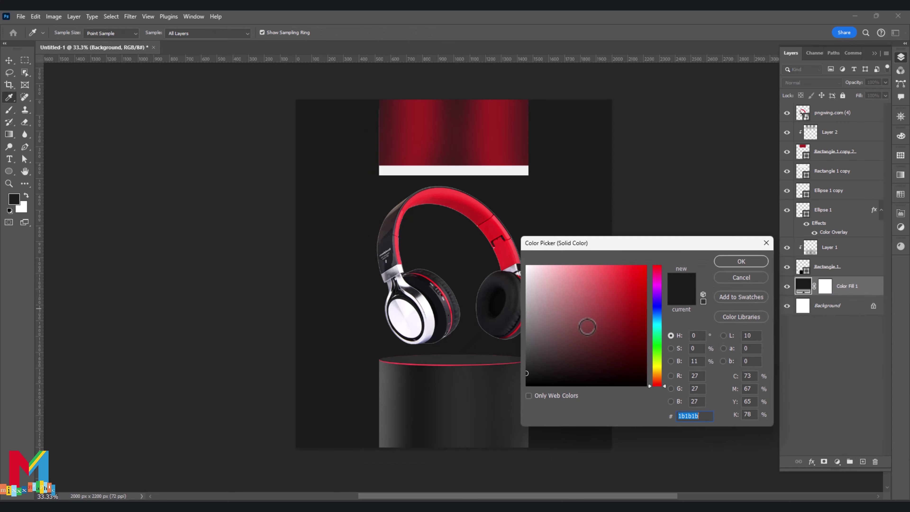
click(512, 314)
drag(532, 369, 525, 374)
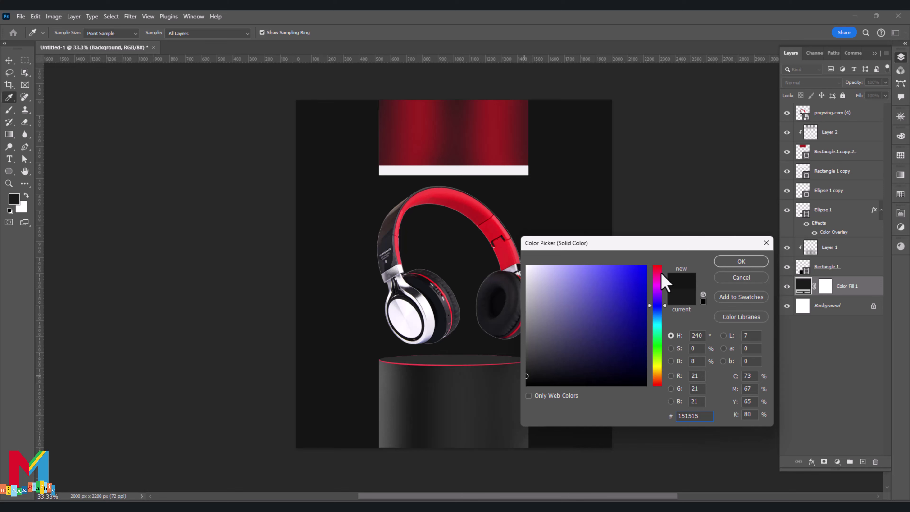
click(727, 259)
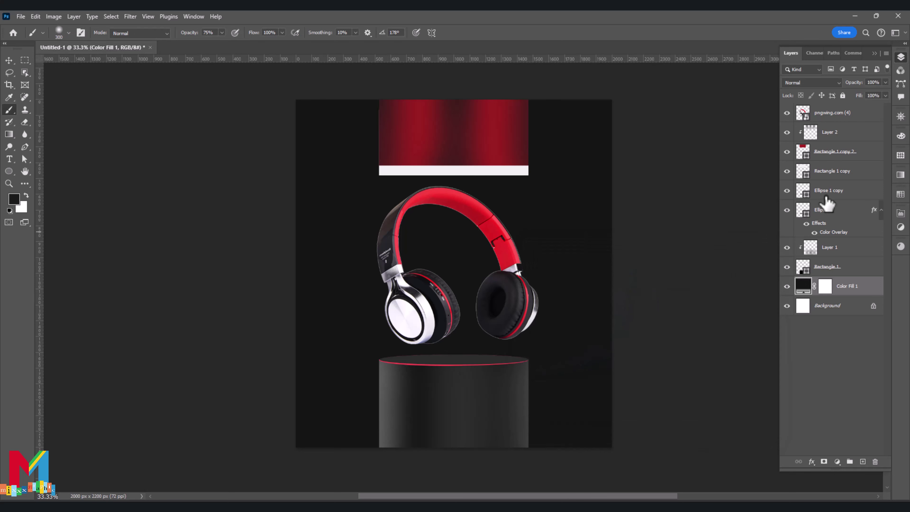
Select the near-white strip's Rectangle 1 copy layer and start a free transform on it
click(830, 157)
click(804, 176)
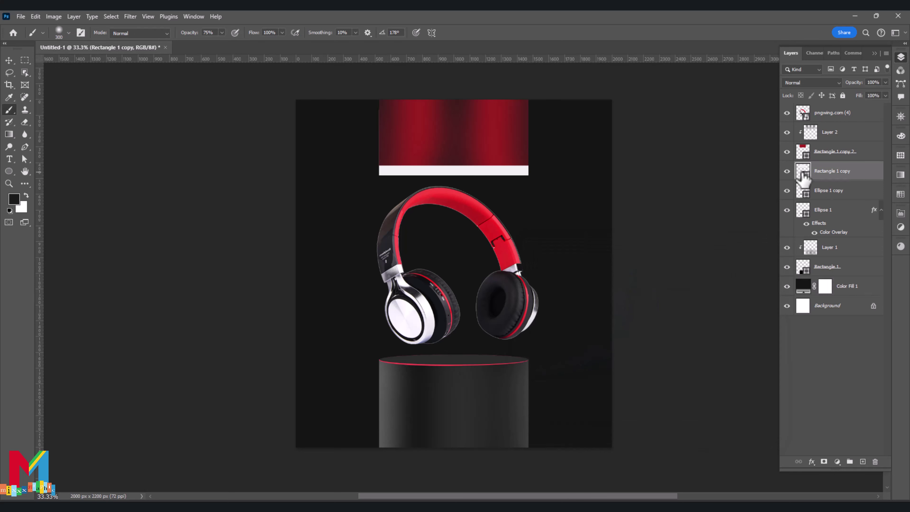
key(ctrl+t)
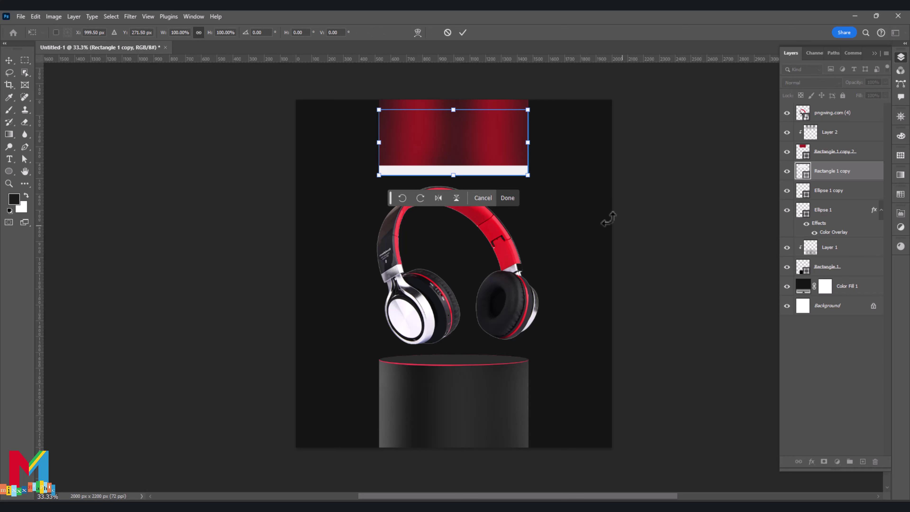
Commit the rounded strip's resize and rename the Rectangle 1 copy layer to 'light'
key(Return)
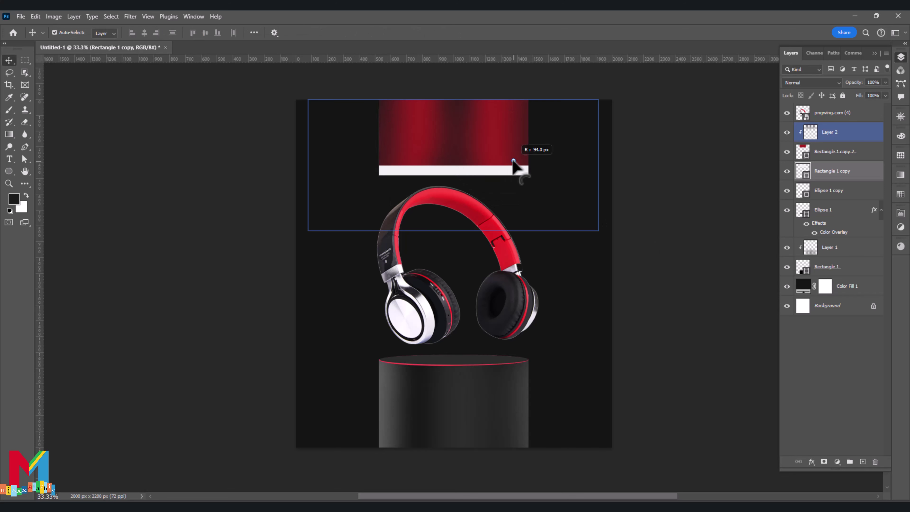
click(97, 109)
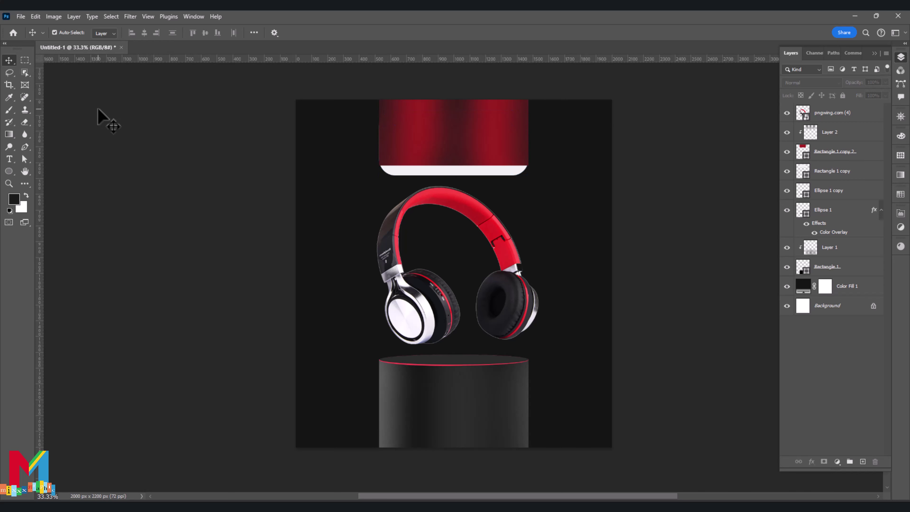
click(802, 193)
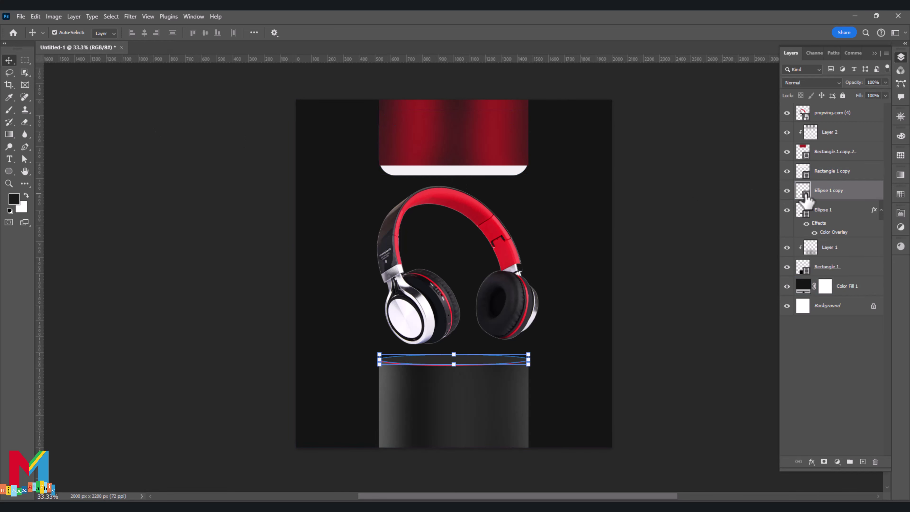
click(802, 173)
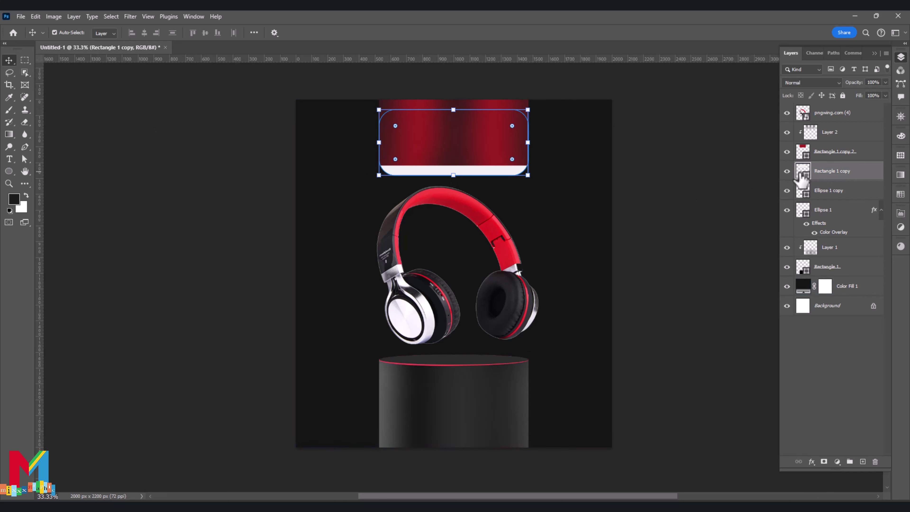
double_click(825, 175)
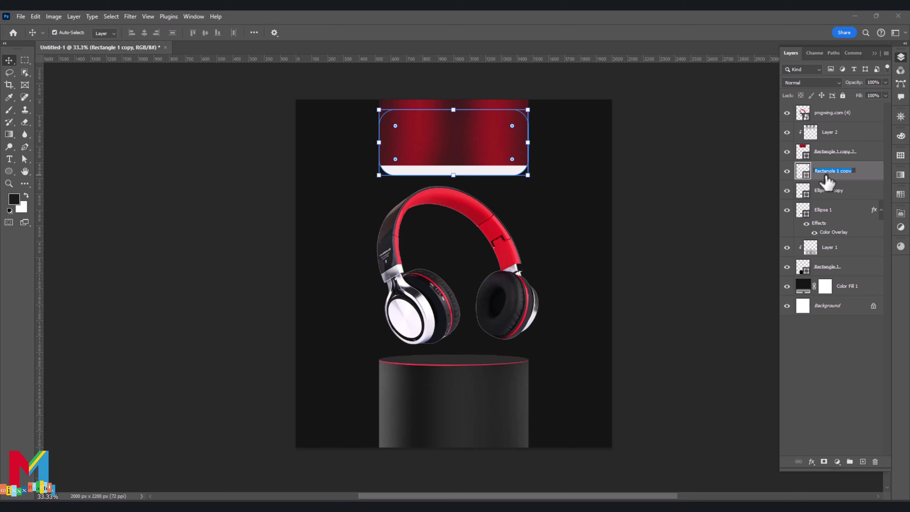
text(light)
key(Return)
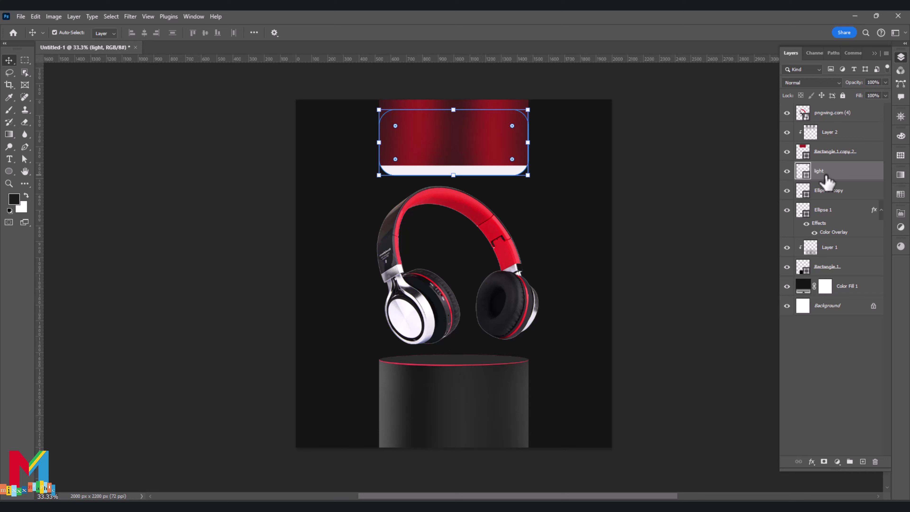
Turn on a Gradient Overlay for the light layer using the first Grays gradient preset
right_click(804, 176)
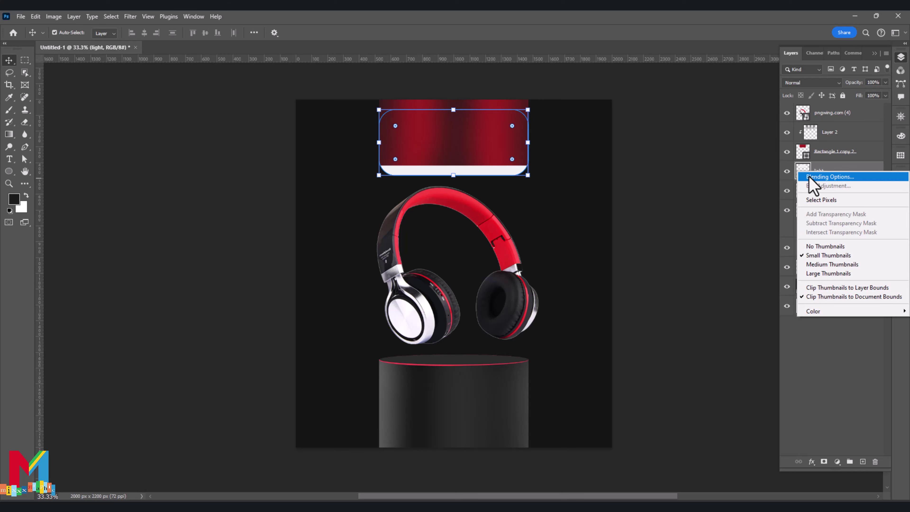
click(810, 178)
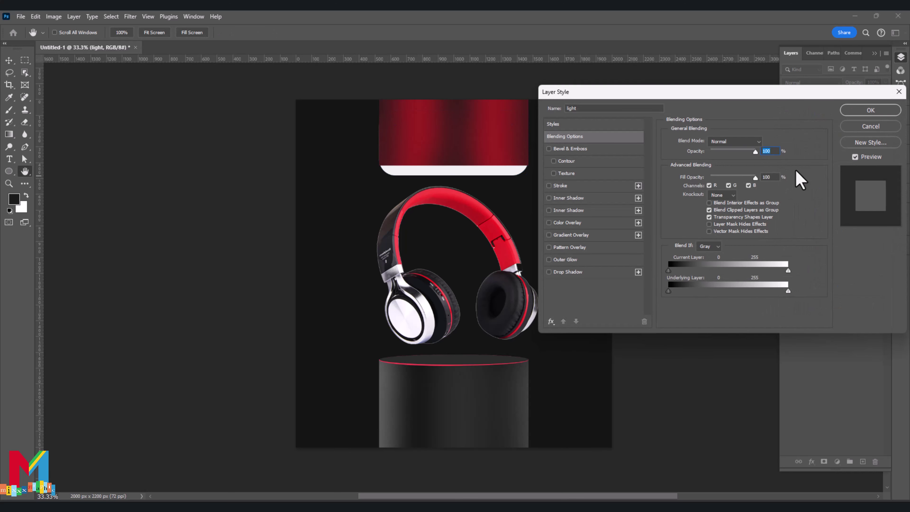
click(582, 235)
click(721, 177)
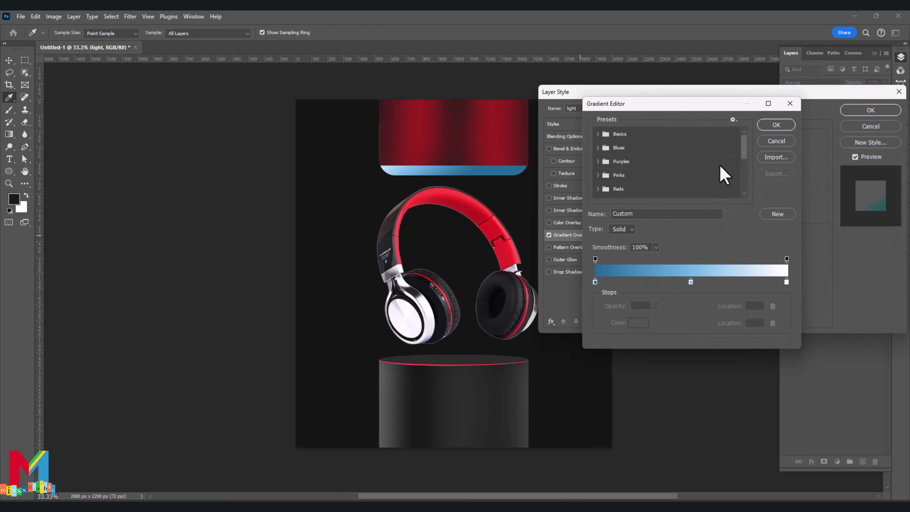
scroll(651, 168, down, 1)
scroll(651, 169, down, 1)
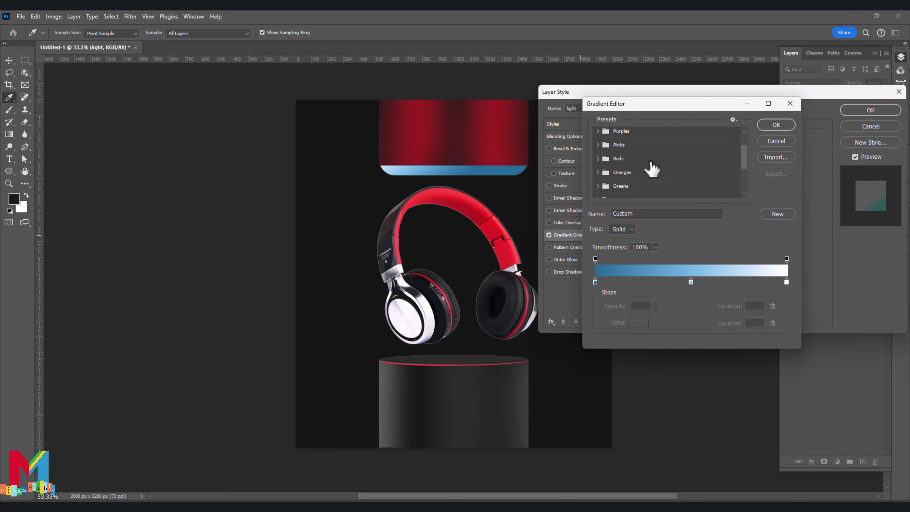
scroll(648, 179, down, 1)
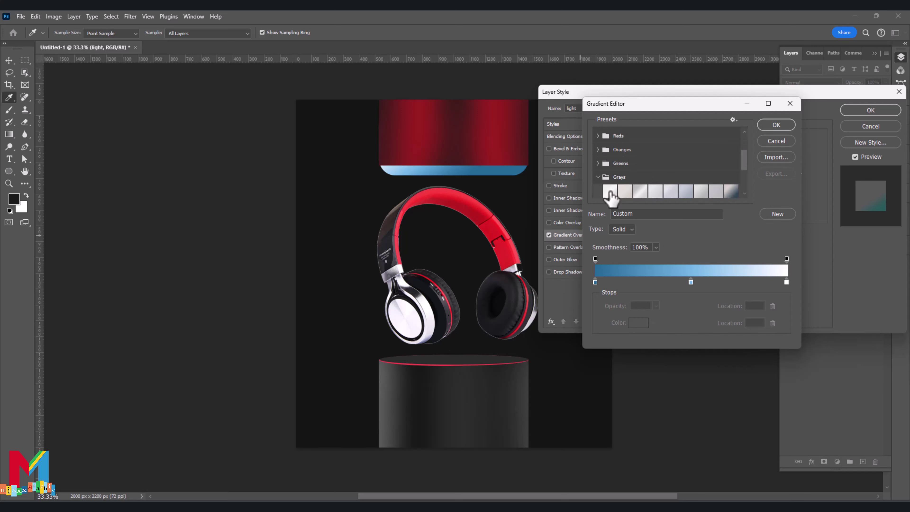
click(609, 191)
Set the gradient's end stops to light greys d6d6d5 and d0d0ce and rotate the angle to -40°
click(690, 282)
double_click(690, 283)
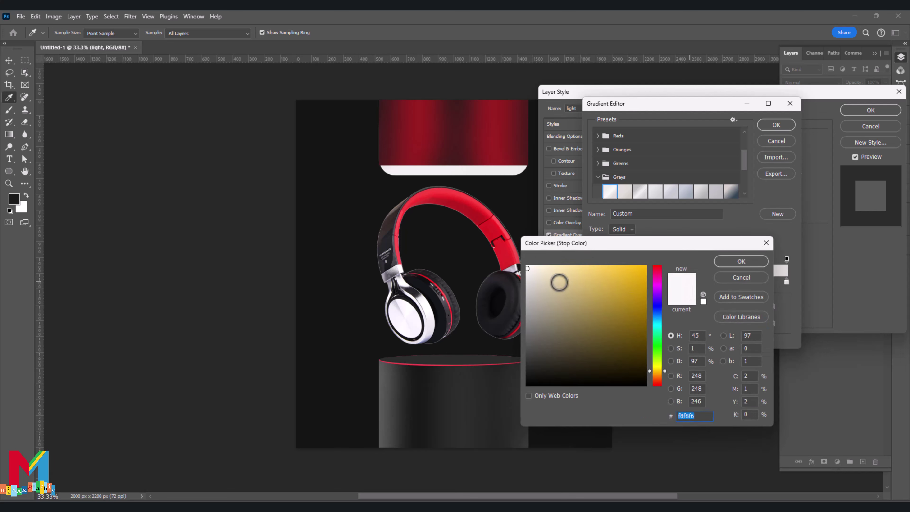
click(740, 261)
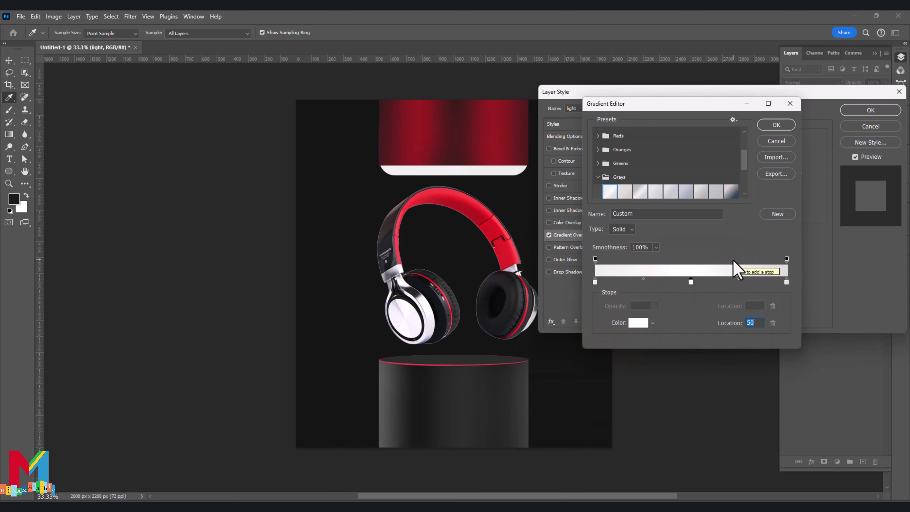
double_click(594, 281)
drag(532, 277, 527, 285)
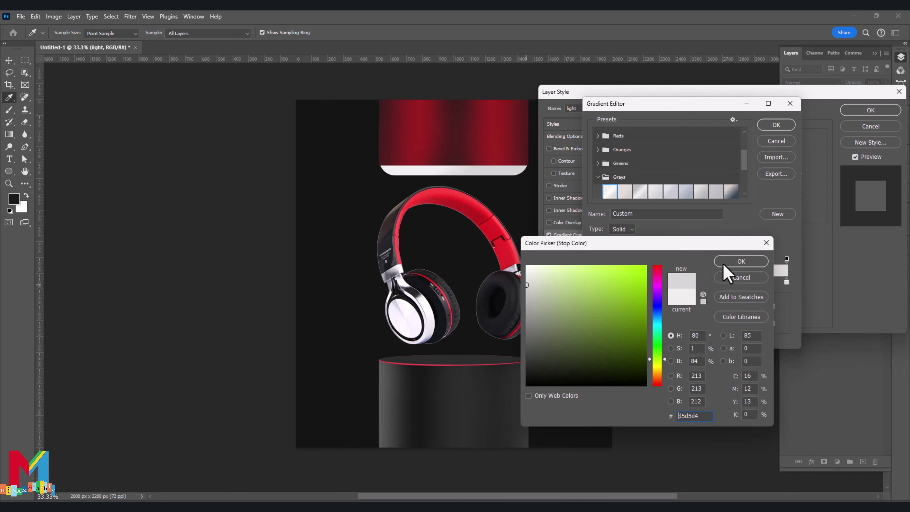
click(733, 261)
double_click(786, 283)
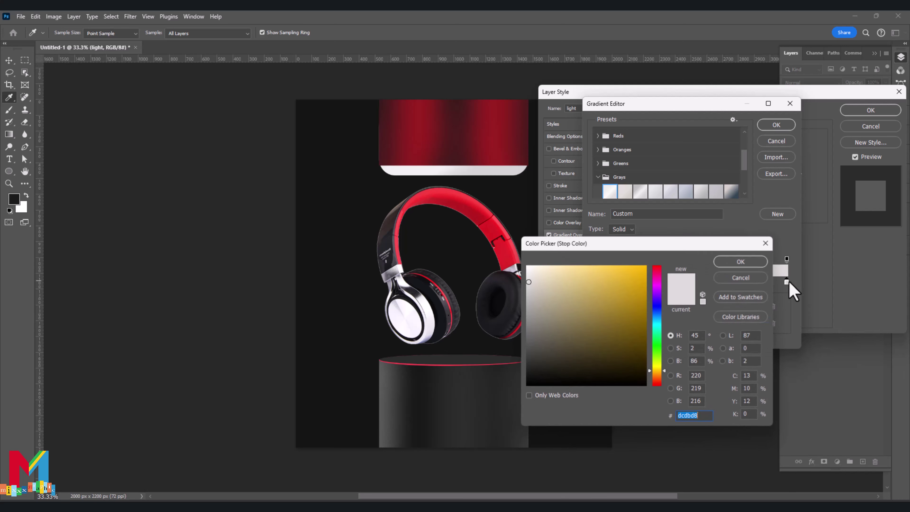
drag(532, 280, 527, 287)
click(733, 260)
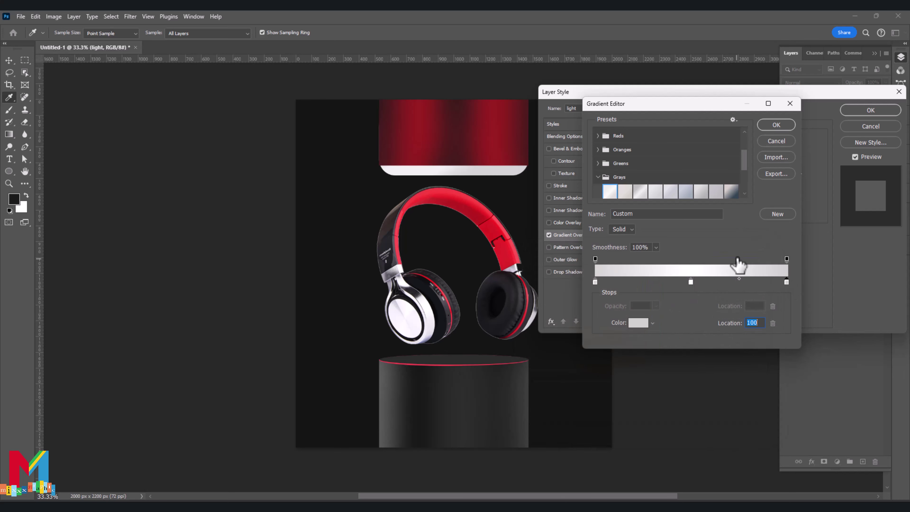
click(774, 126)
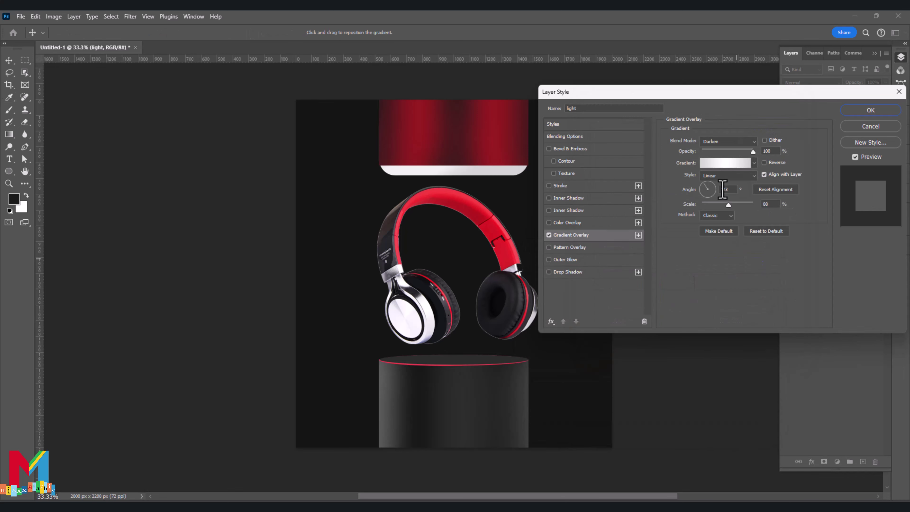
drag(707, 190, 711, 193)
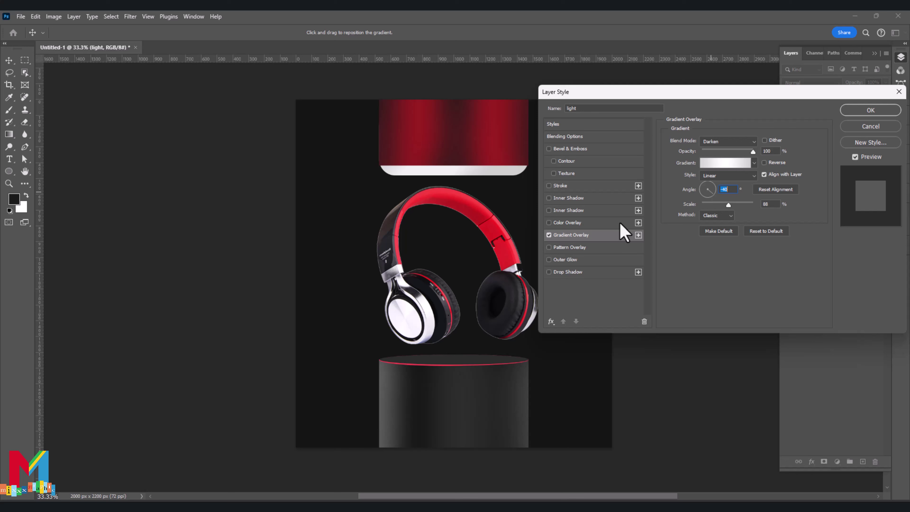
Add a white Normal-mode Inner Shadow with 70% choke and Linear contour, then apply the styles
click(600, 210)
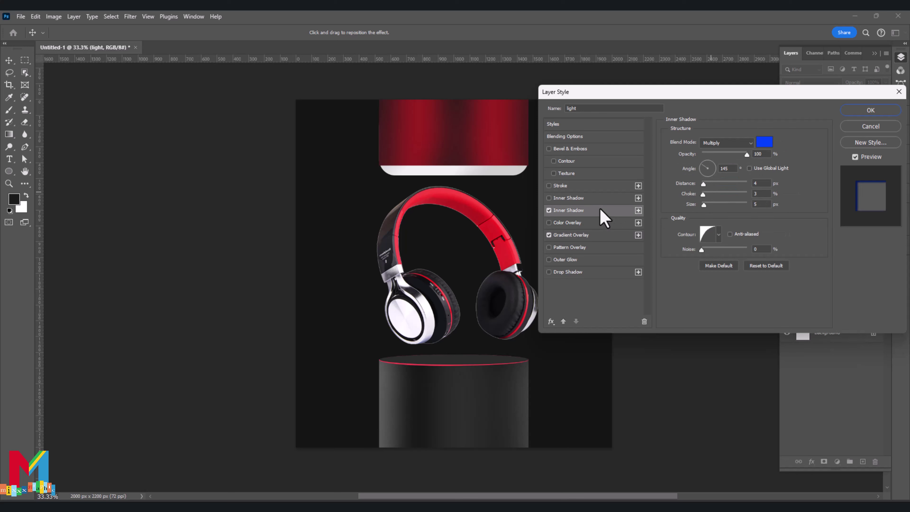
click(763, 152)
drag(536, 275, 514, 263)
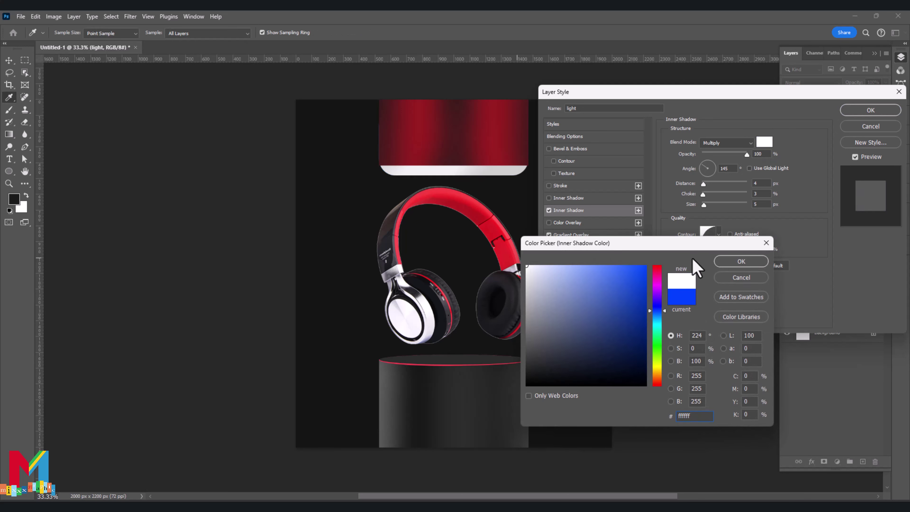
click(733, 260)
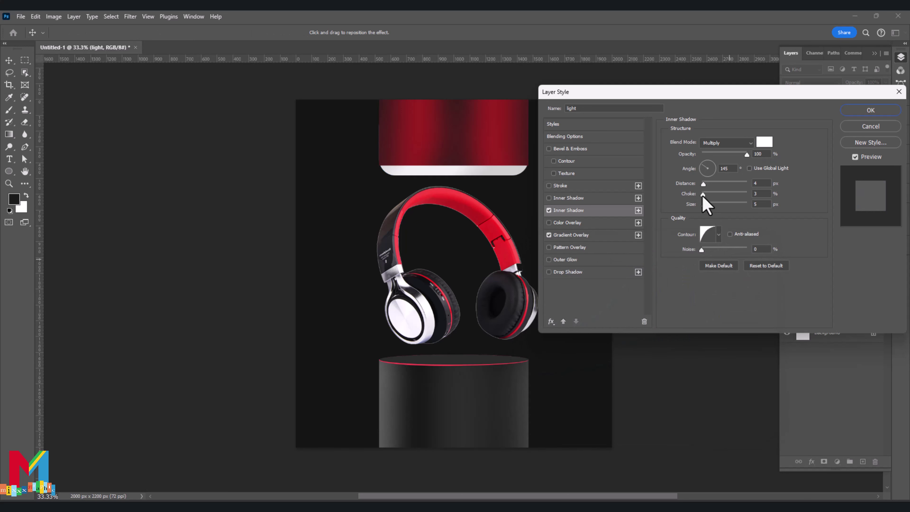
mouse_move(702, 195)
mouse_down()
mouse_move(735, 197)
mouse_move(731, 188)
mouse_move(724, 204)
mouse_up()
text(70)
key(Tab)
click(726, 143)
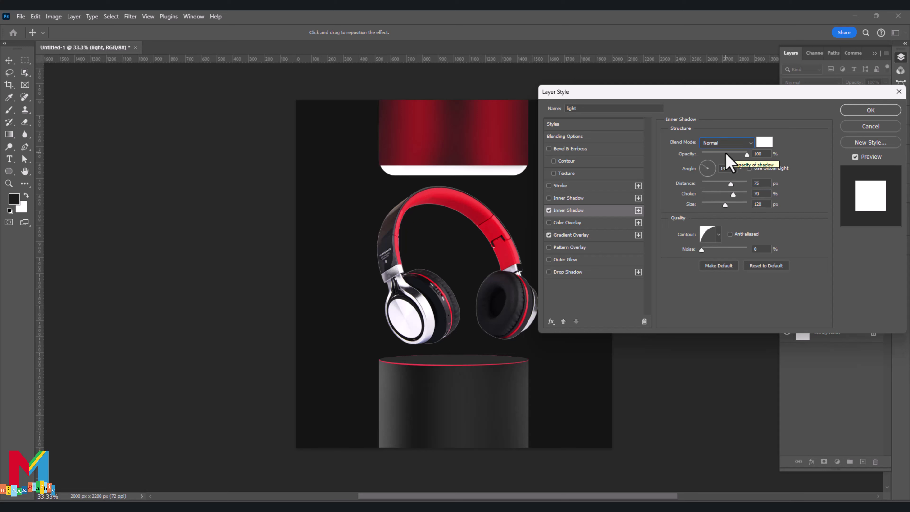
click(718, 235)
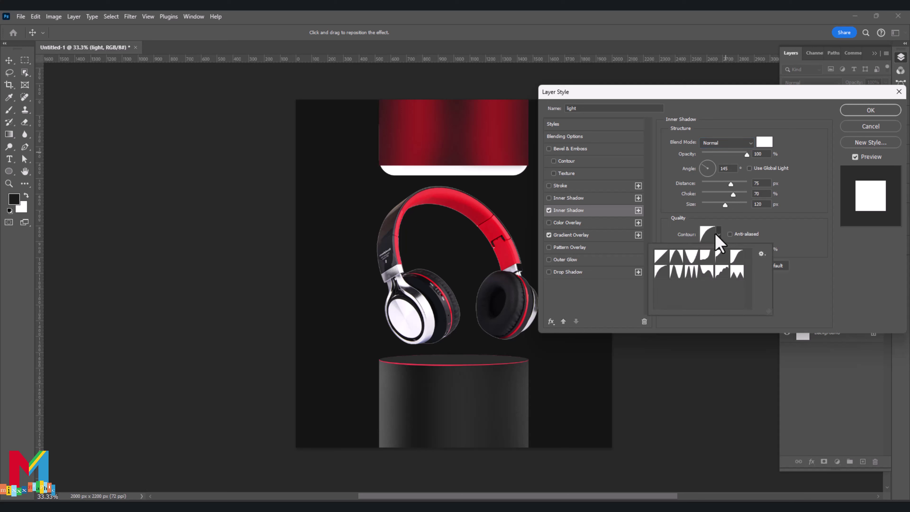
click(663, 261)
click(759, 231)
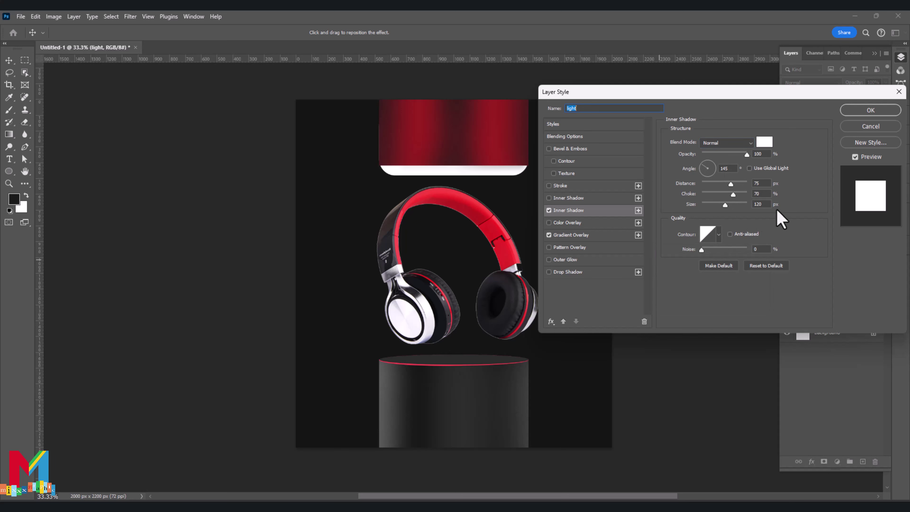
click(854, 114)
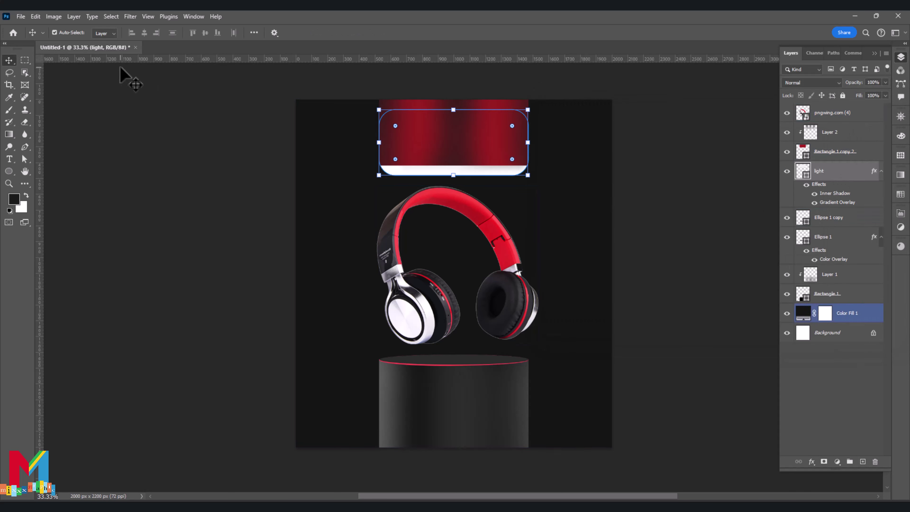
Place the dark grey slate texture from the Texture folder and move it over the red block
click(20, 16)
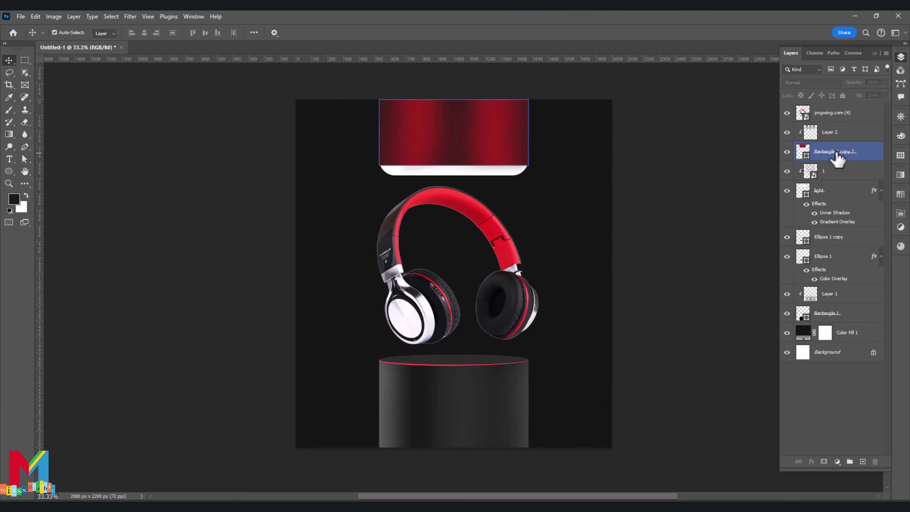
click(20, 16)
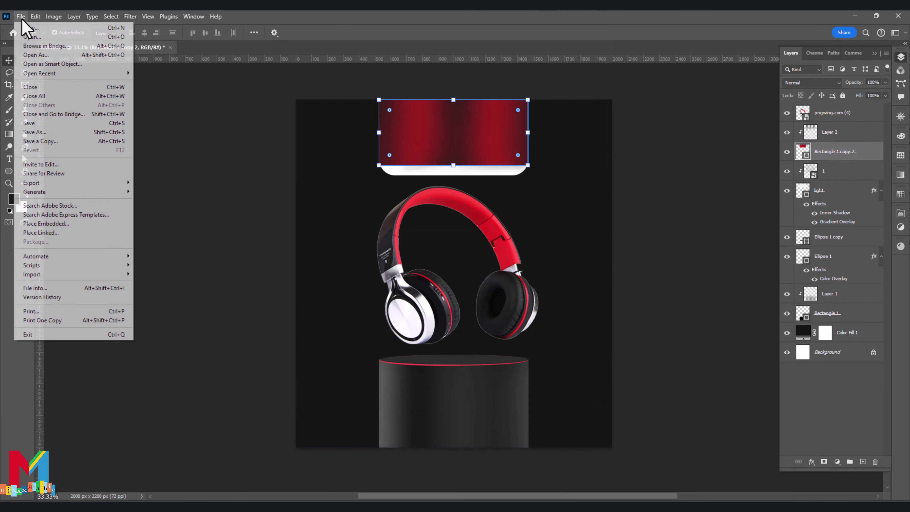
click(73, 226)
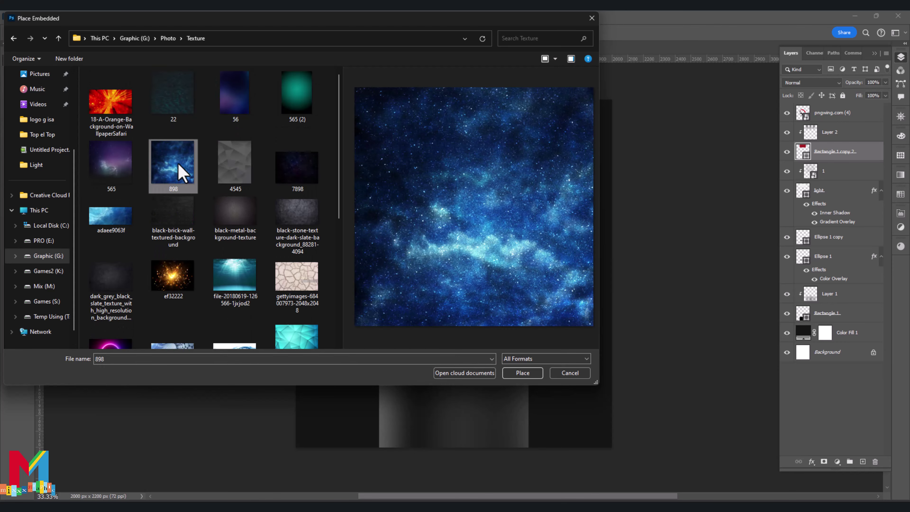
click(179, 108)
click(115, 283)
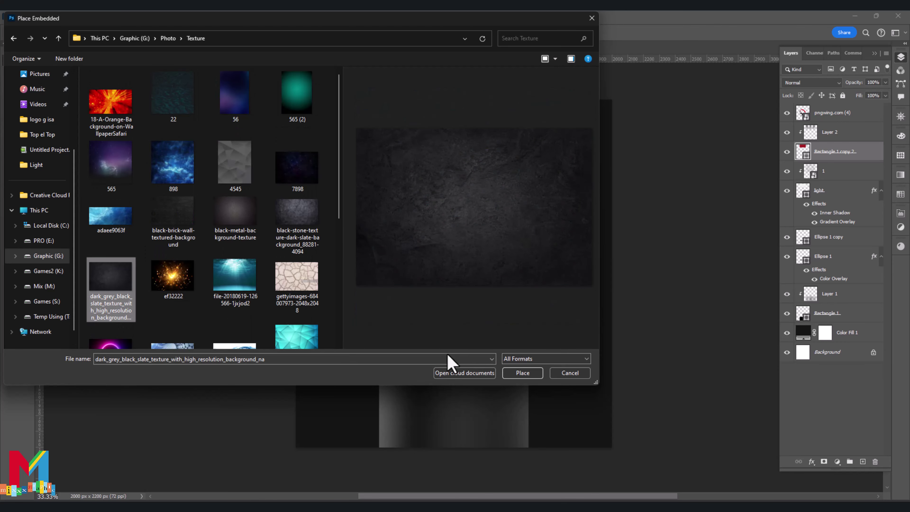
click(522, 372)
drag(467, 274, 471, 152)
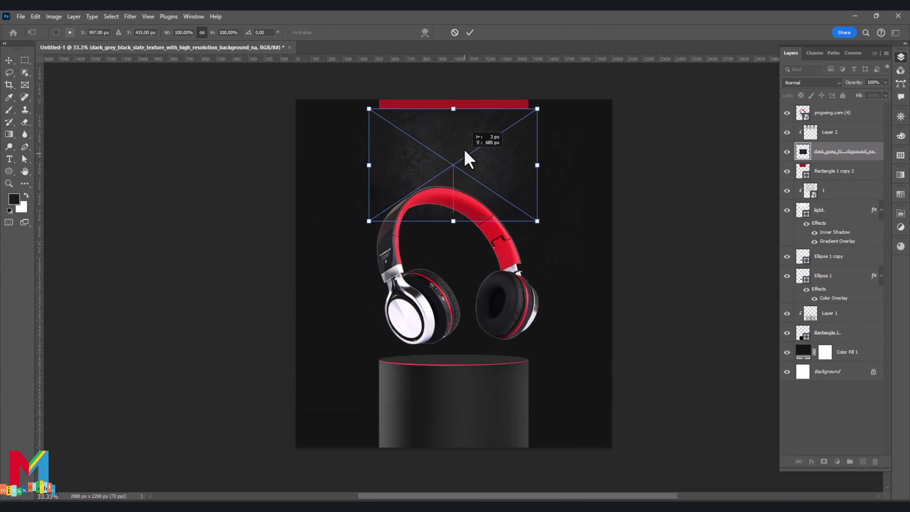
Clip the slate texture to the red light block and set its blend mode to Color Dodge
right_click(824, 158)
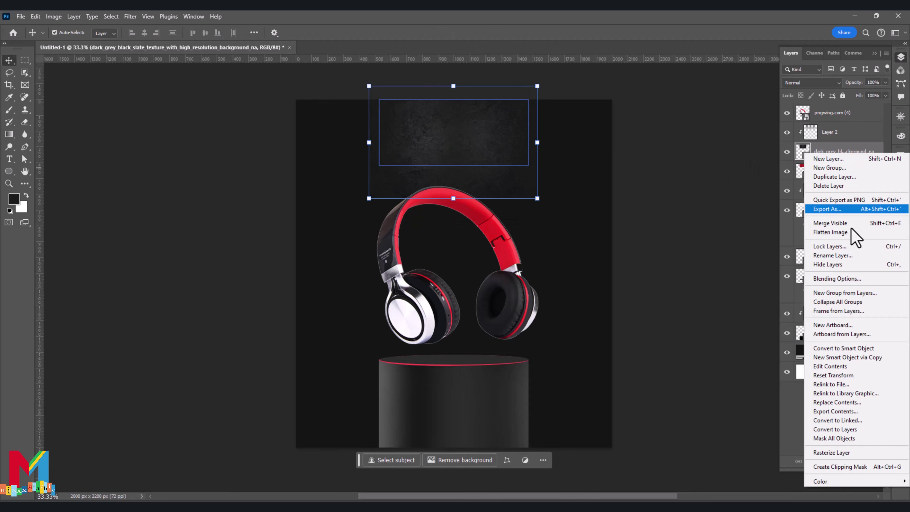
click(840, 466)
click(834, 170)
click(811, 83)
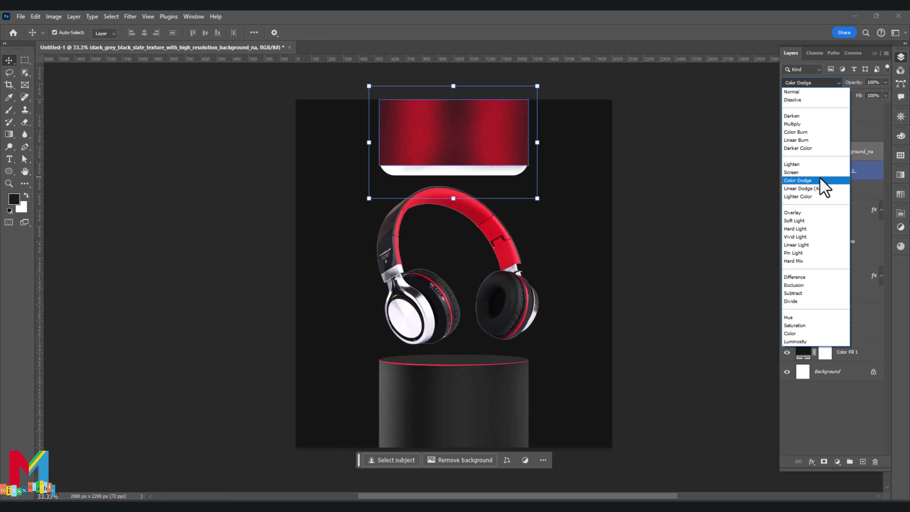
click(820, 180)
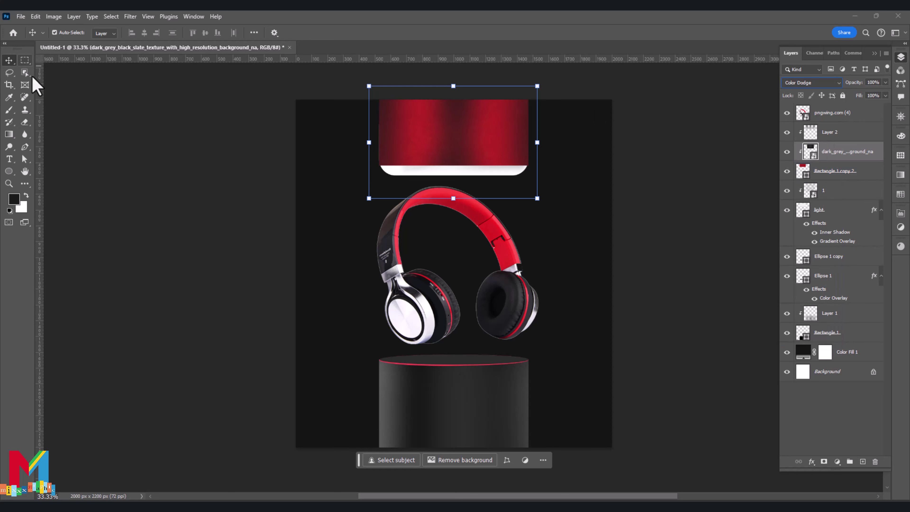
click(69, 98)
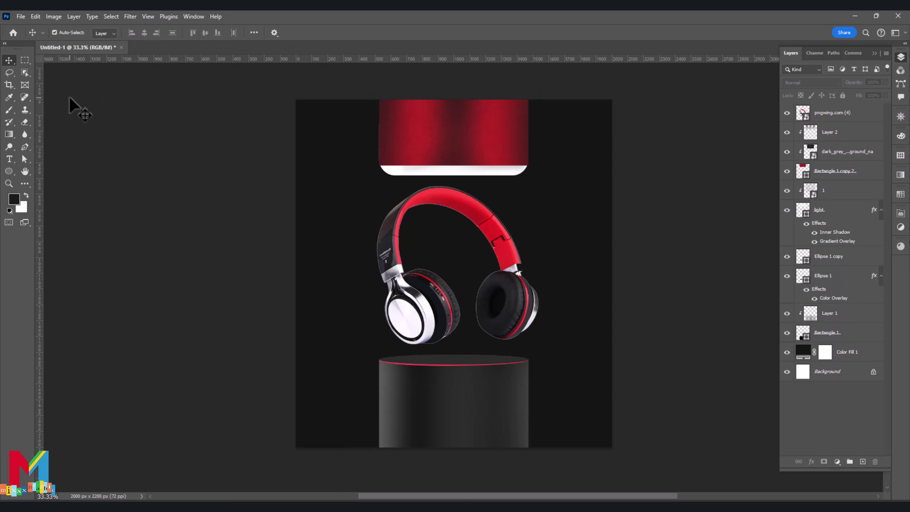
Create a new layer above the headphones and test a 600 px low-opacity white brush glow
click(831, 113)
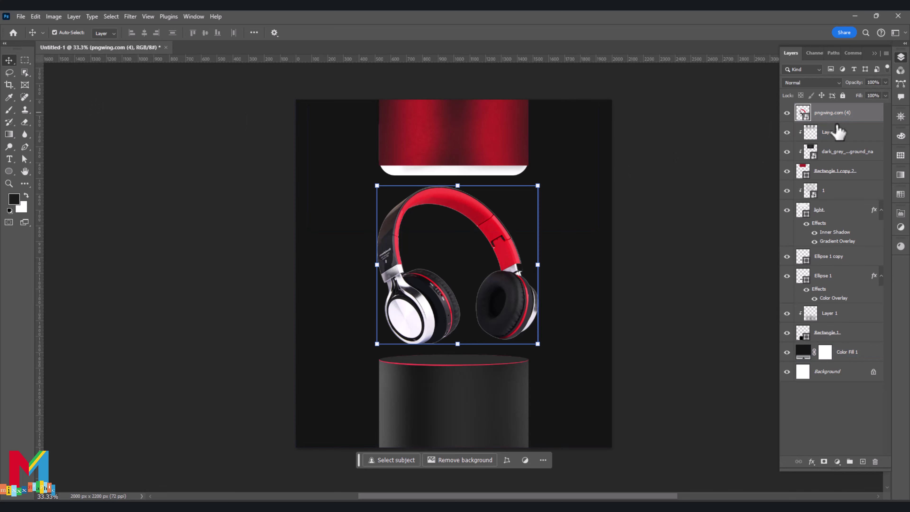
click(862, 461)
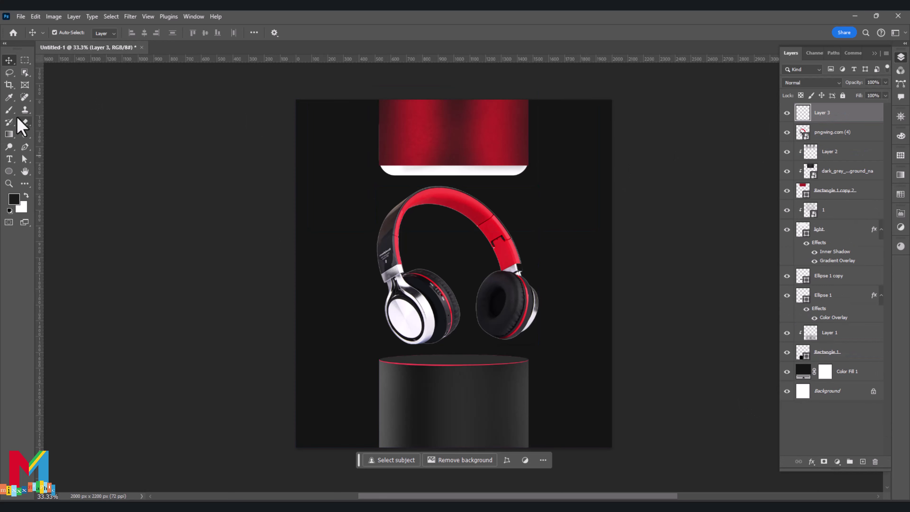
click(9, 109)
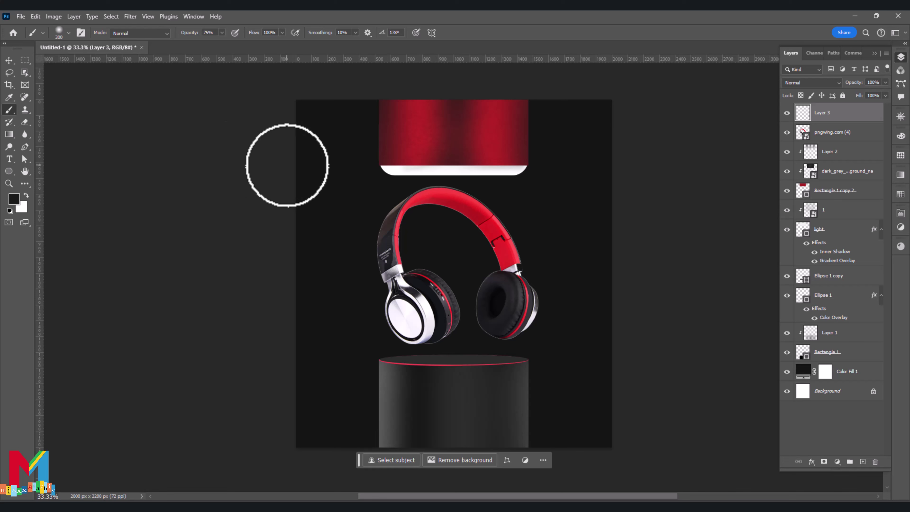
key(bracketright)
key(bracketright)
key(bracketright)
click(26, 195)
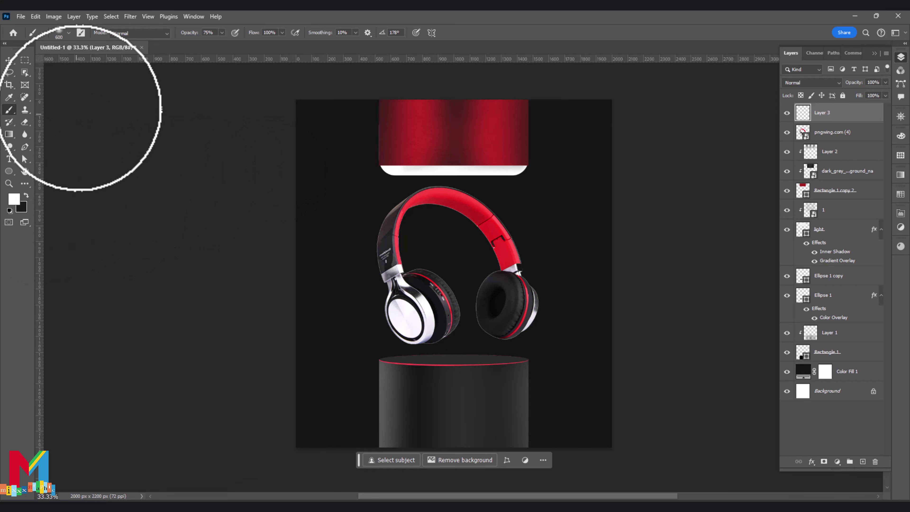
mouse_move(221, 33)
mouse_down()
mouse_move(221, 43)
mouse_move(201, 50)
mouse_up()
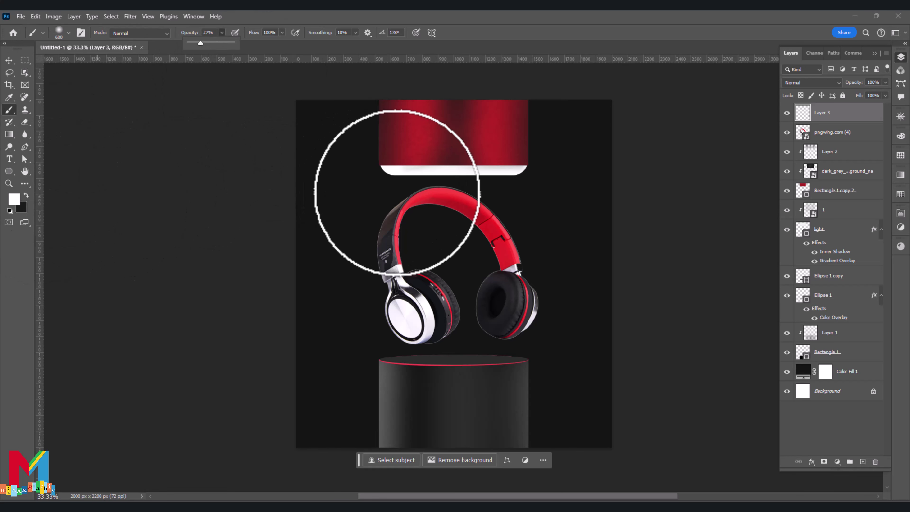
click(401, 191)
Repaint the glow around the headphones with a ~1700 px soft white brush and add a layer mask
key(ctrl+z)
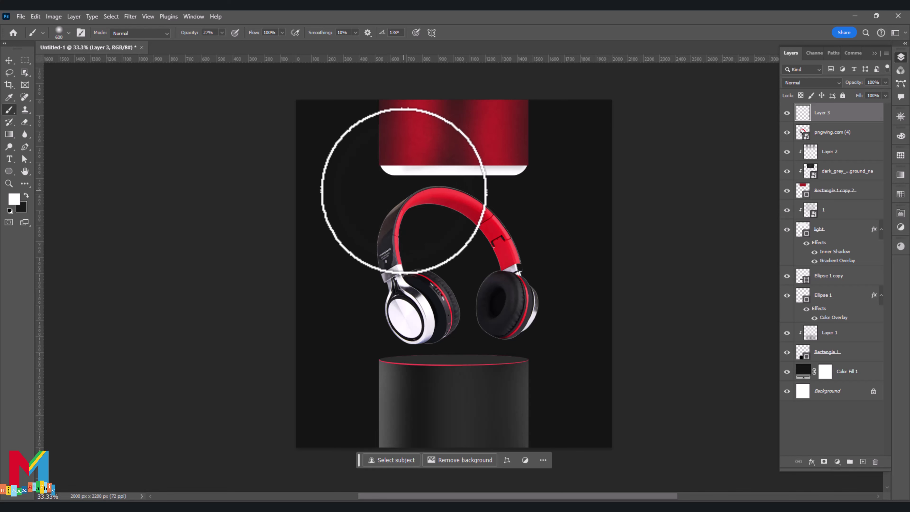
click(221, 33)
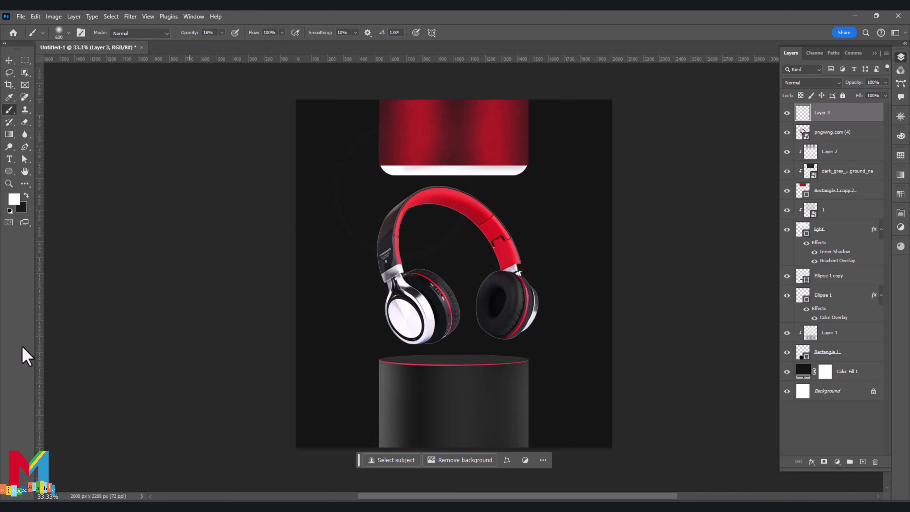
click(401, 187)
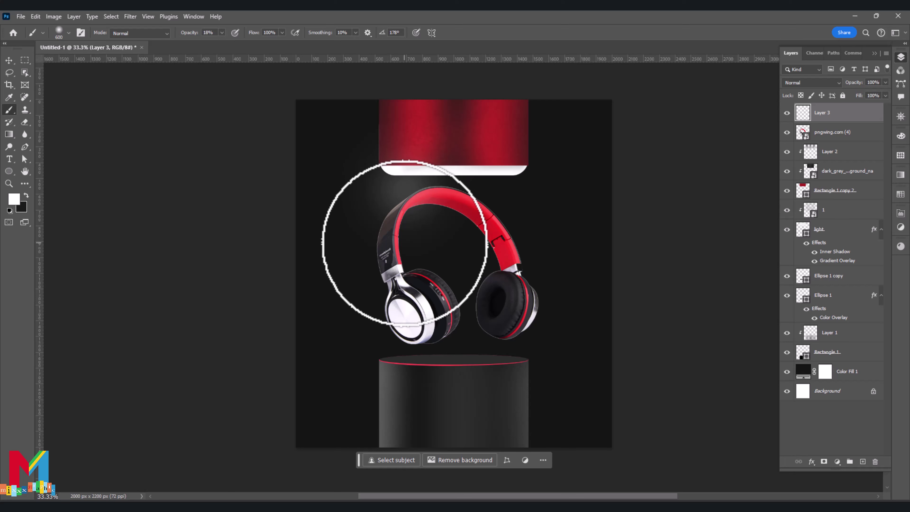
key(ctrl+z)
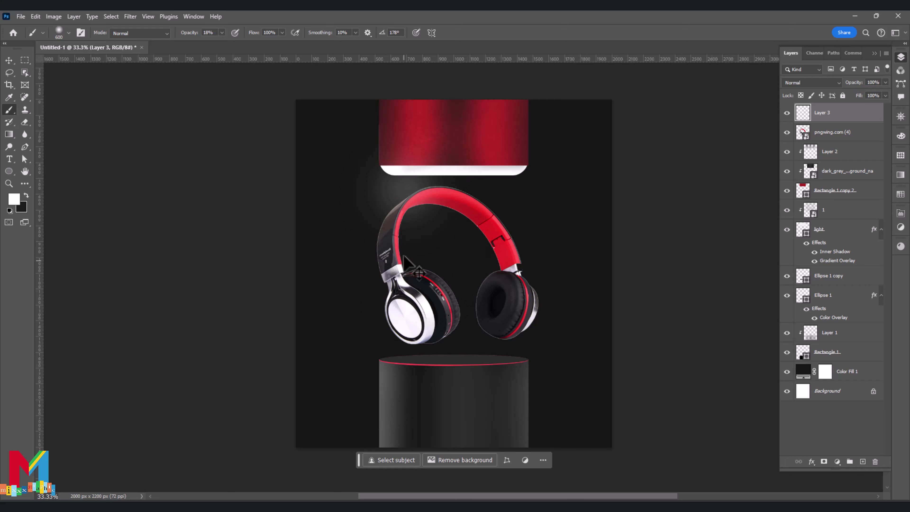
key(bracketright)
key(bracketright)
key(bracketright)
key(bracketright)
key(bracketright)
key(bracketright)
key(bracketright)
key(bracketright)
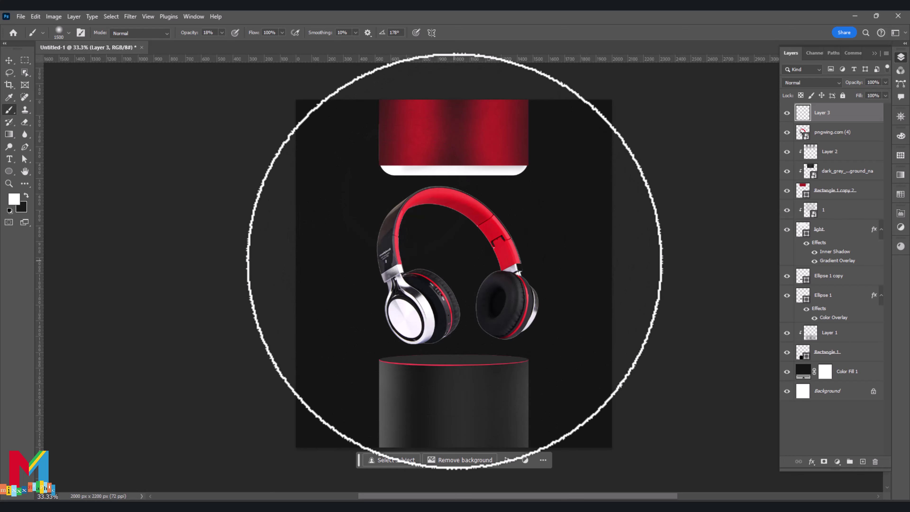
key(bracketright)
key(bracketright)
key(bracketright)
key(bracketright)
key(bracketright)
click(452, 260)
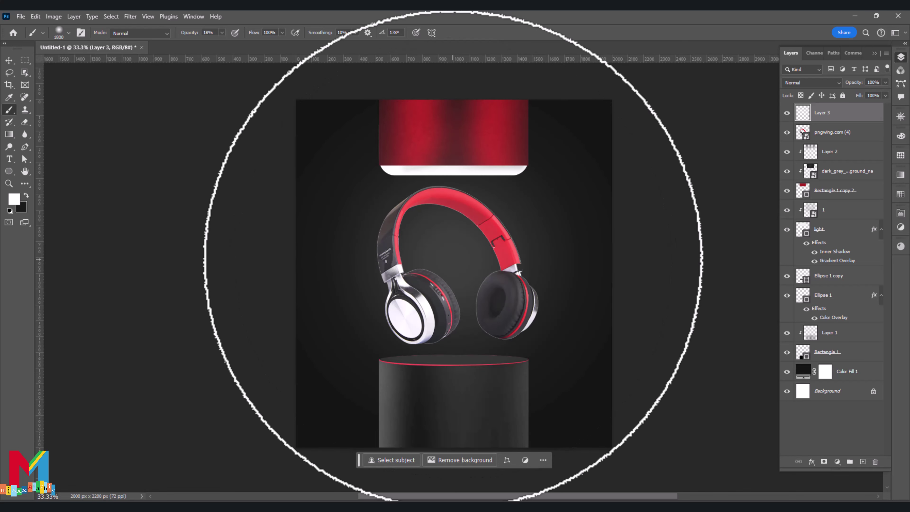
click(455, 233)
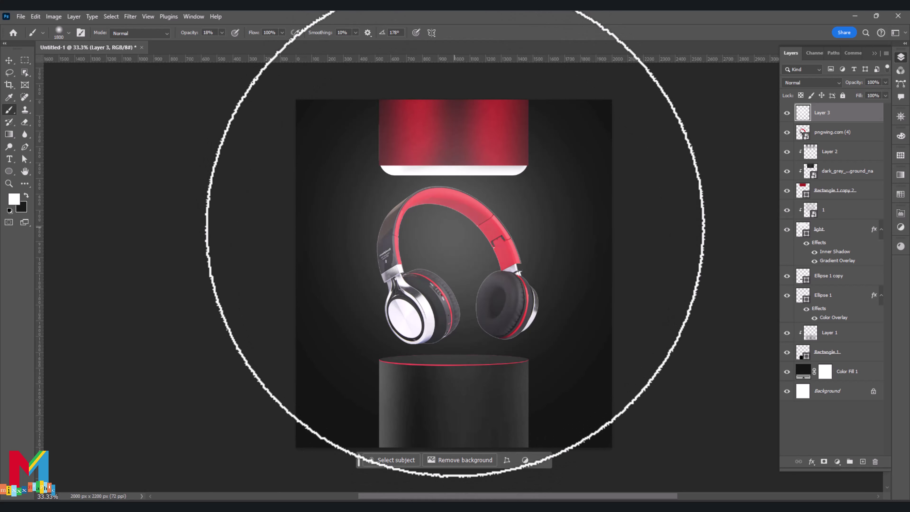
click(460, 215)
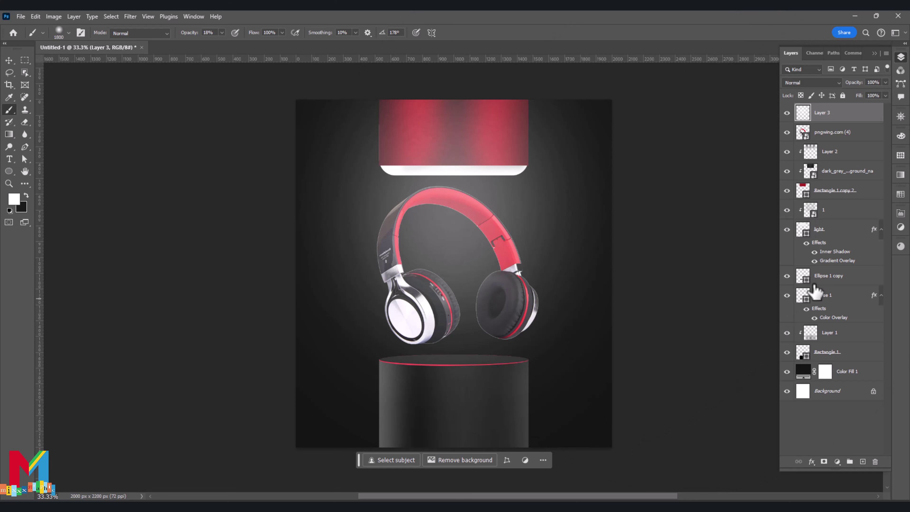
click(823, 462)
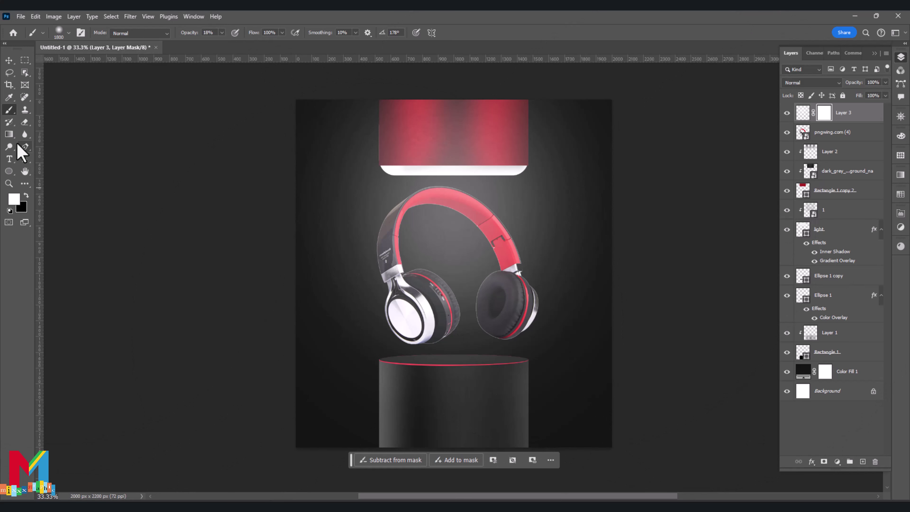
Draw a bottom-to-top vertical gradient on Layer 3's mask to fade the glow
click(10, 135)
drag(451, 354, 444, 163)
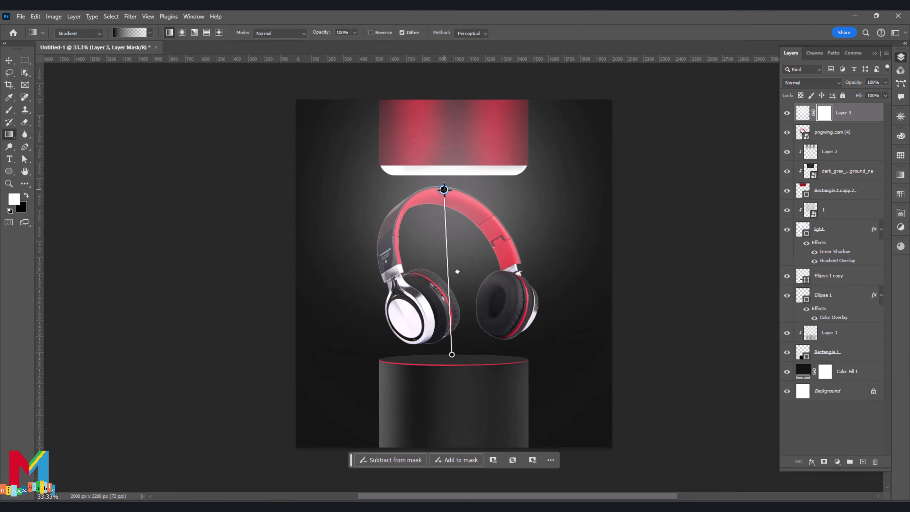
mouse_move(460, 438)
mouse_down()
mouse_move(463, 103)
mouse_move(456, 109)
mouse_up()
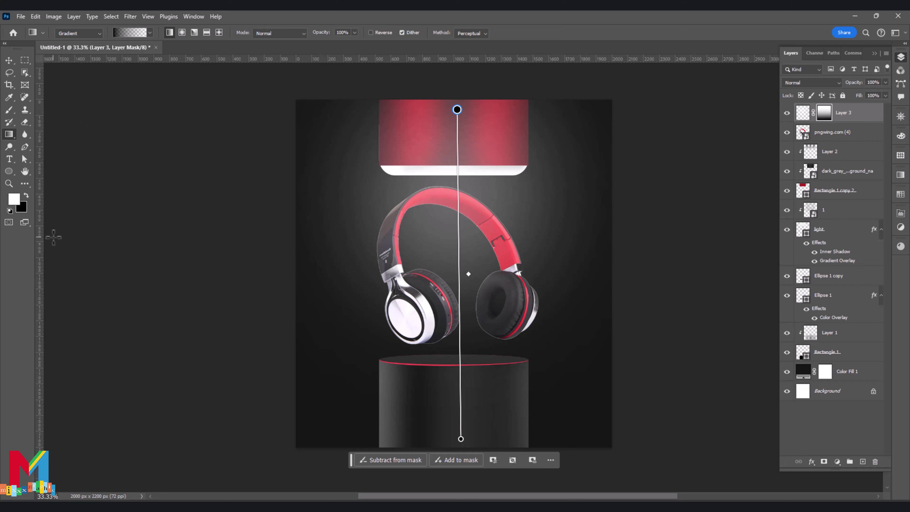
key(ctrl+2)
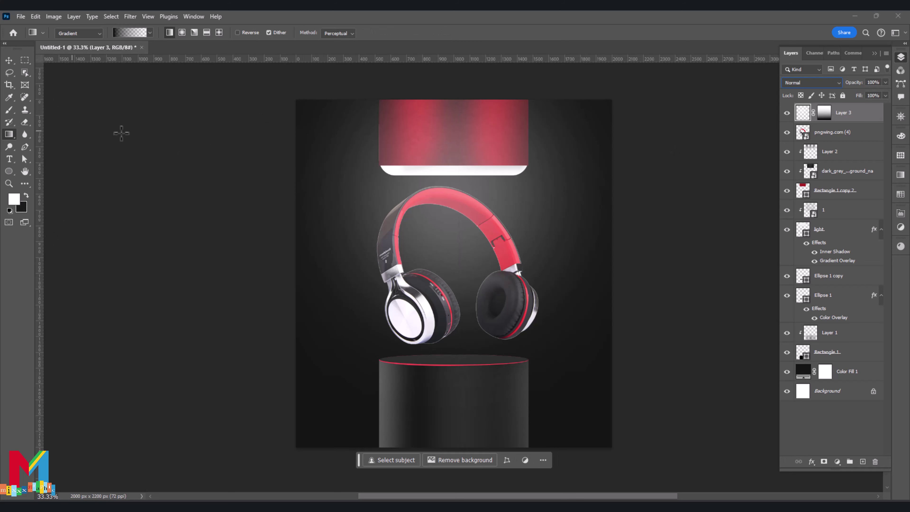
click(847, 375)
Add a new layer above Color Fill 1 and choose a fog brush from the brush presets
click(863, 461)
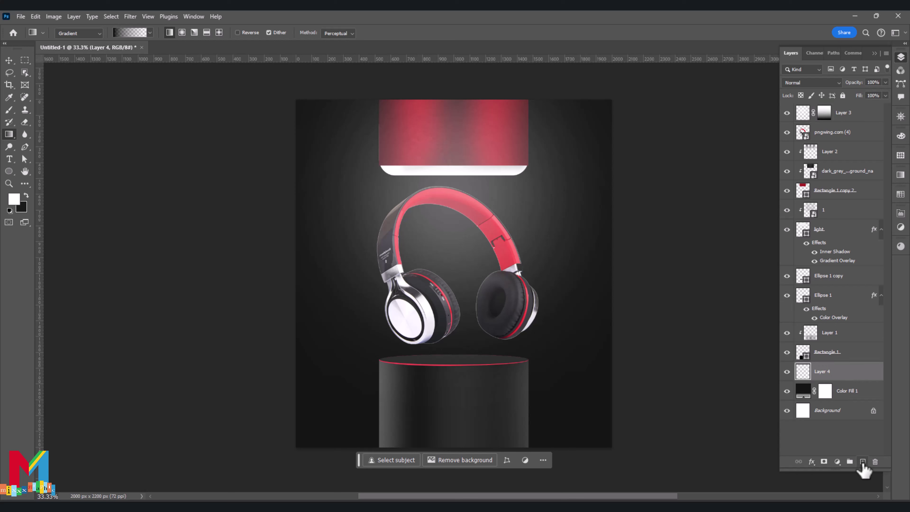
click(9, 111)
click(68, 33)
scroll(89, 198, down, 10)
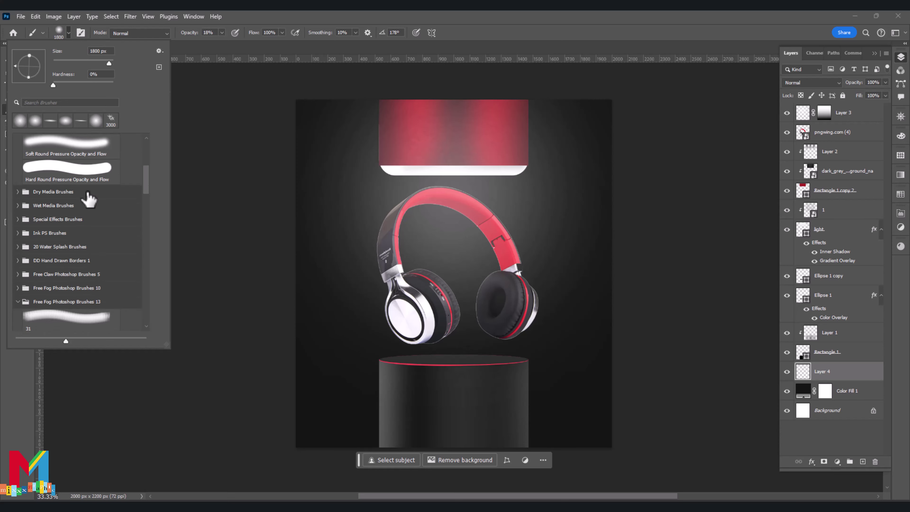
click(72, 271)
key(Escape)
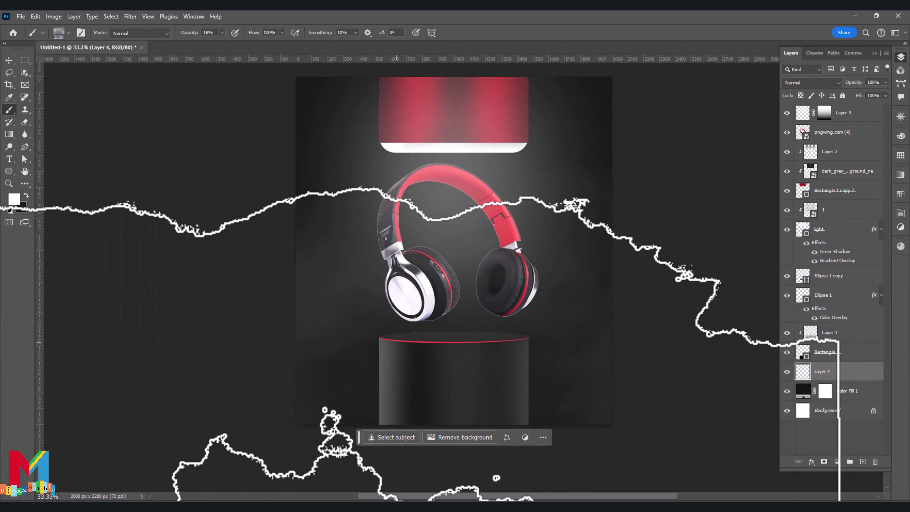
Switch to the Move tool, swap foreground and background colours, and select Ellipse 1 copy
scroll(422, 342, down, 3)
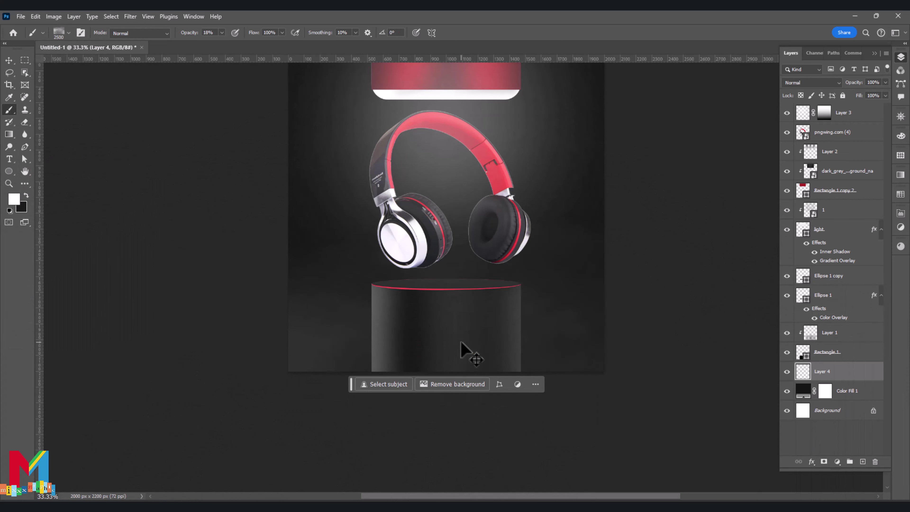
scroll(57, 240, up, 2)
scroll(36, 215, up, 1)
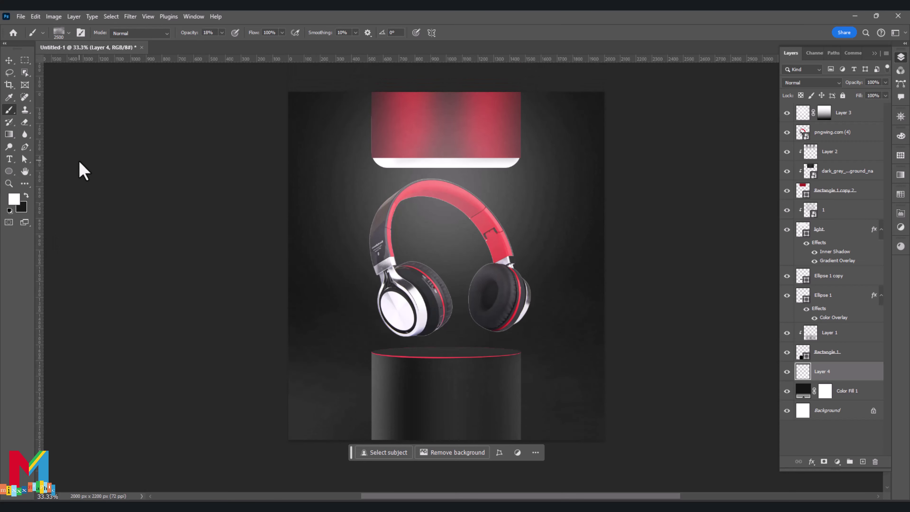
click(9, 61)
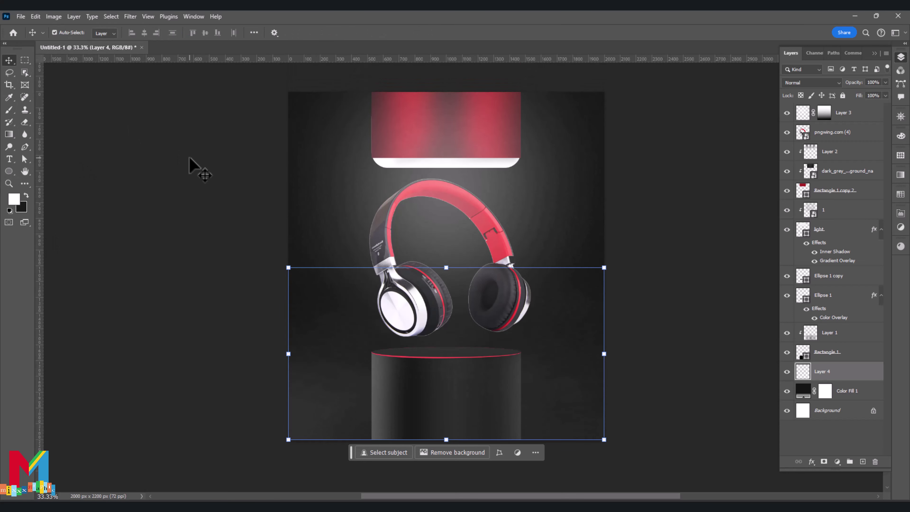
key(x)
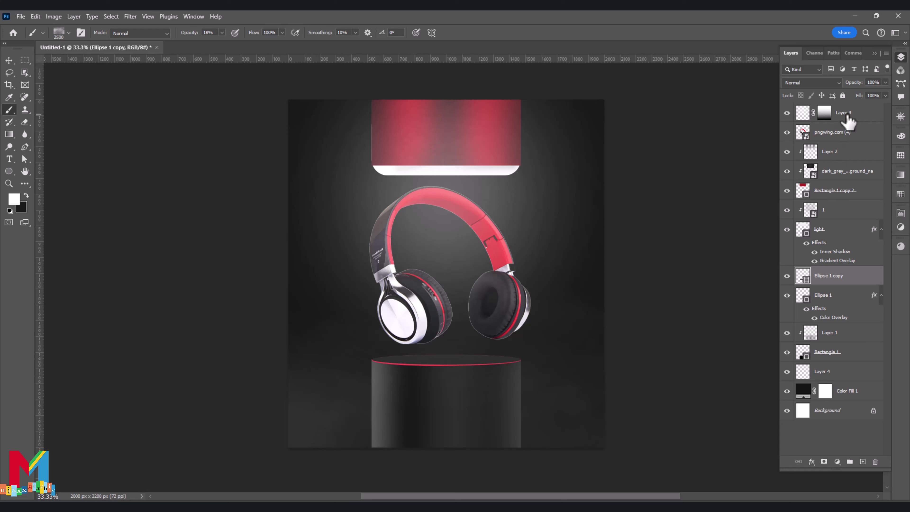
click(458, 360)
Add a new layer clipped to Ellipse 1 copy and set the white brush to 65% opacity
click(862, 461)
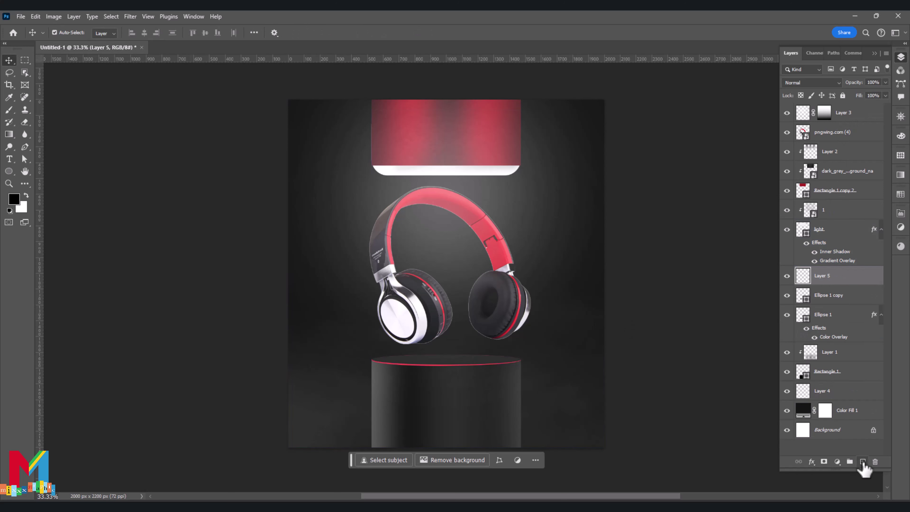
right_click(848, 278)
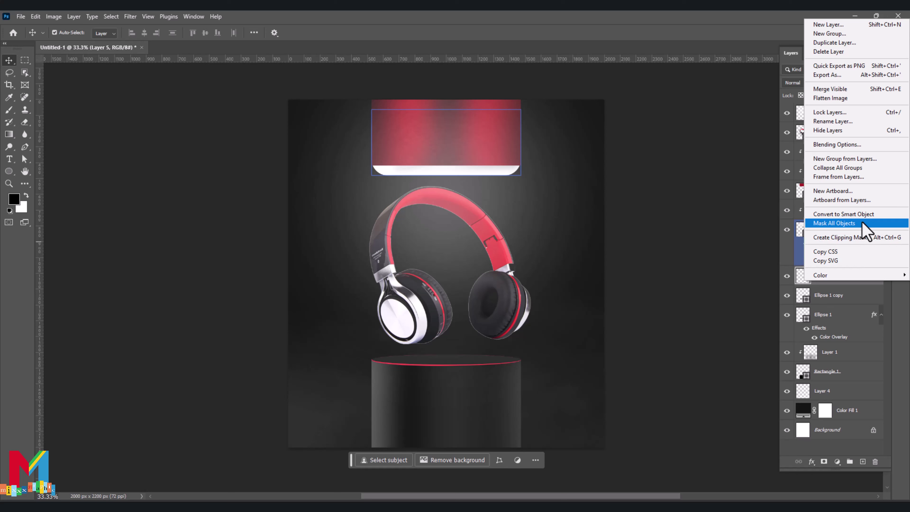
click(866, 237)
click(9, 113)
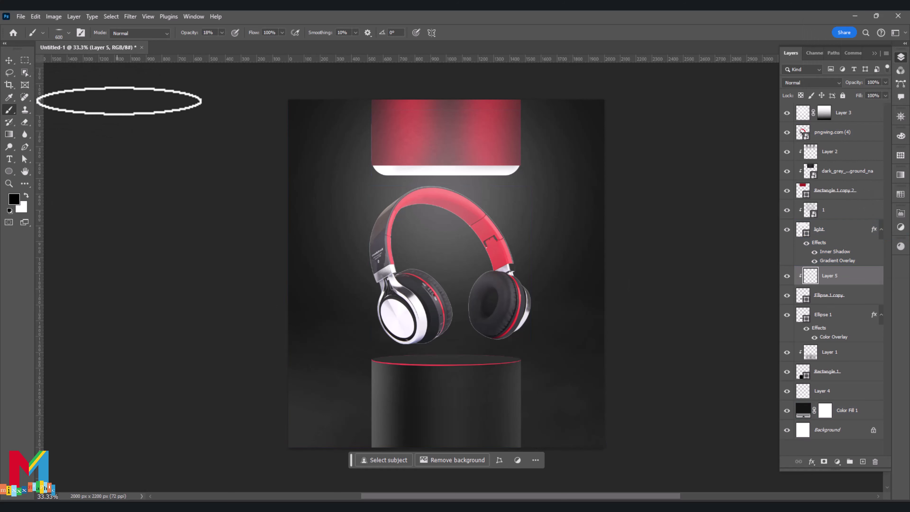
click(221, 33)
drag(220, 43, 242, 43)
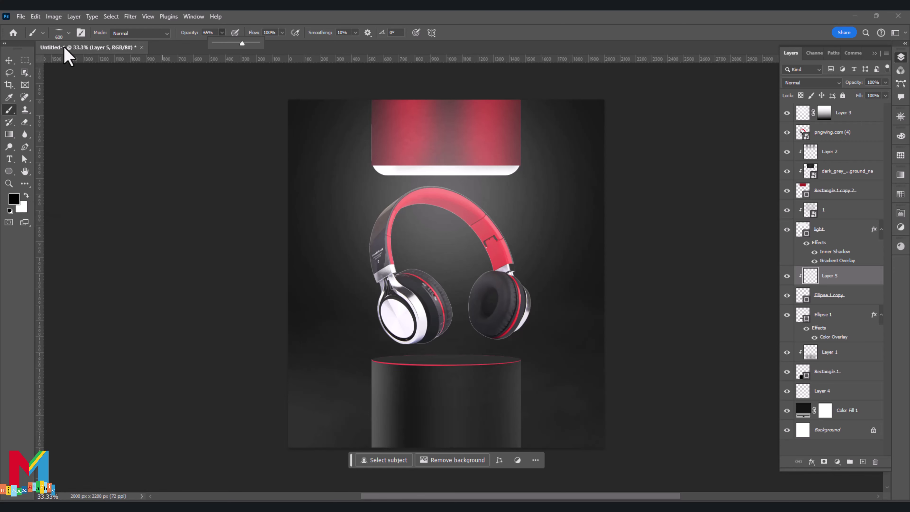
click(75, 51)
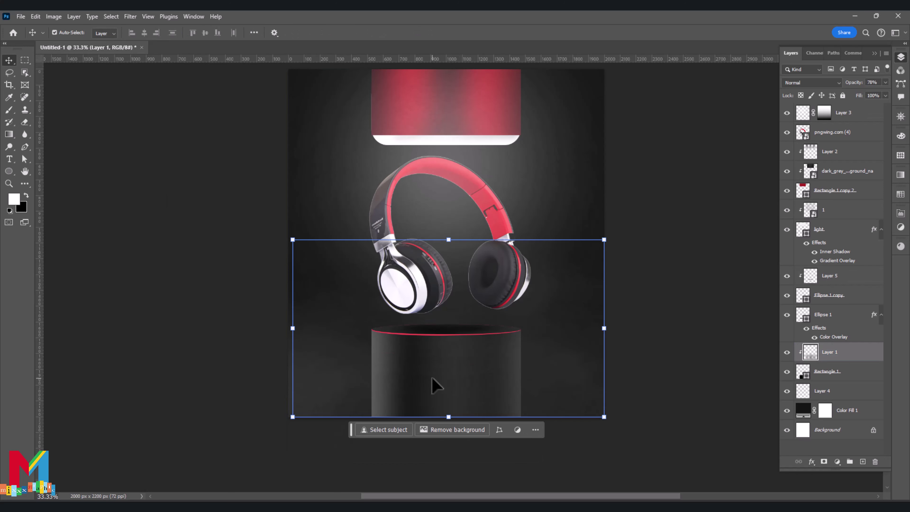
Paint soft white highlights along the podium cylinder's left and right edges
click(9, 110)
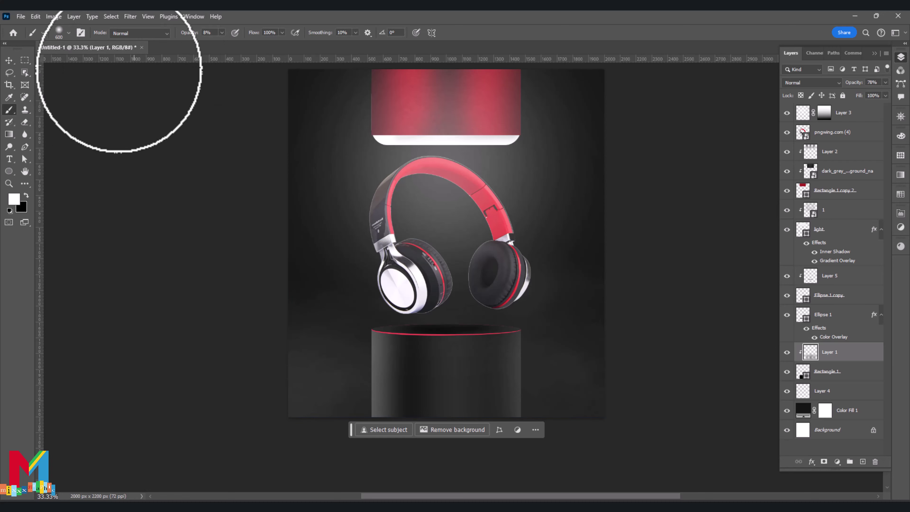
click(222, 33)
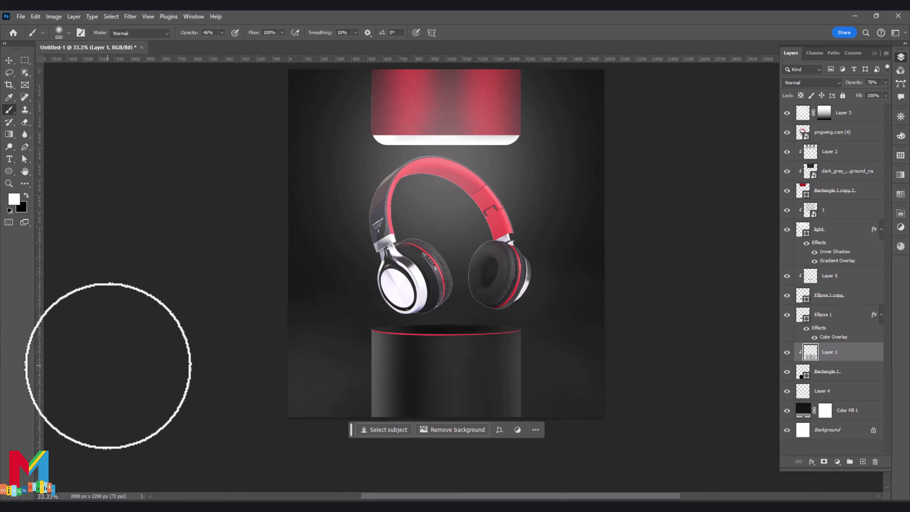
key(bracketleft)
key(bracketleft)
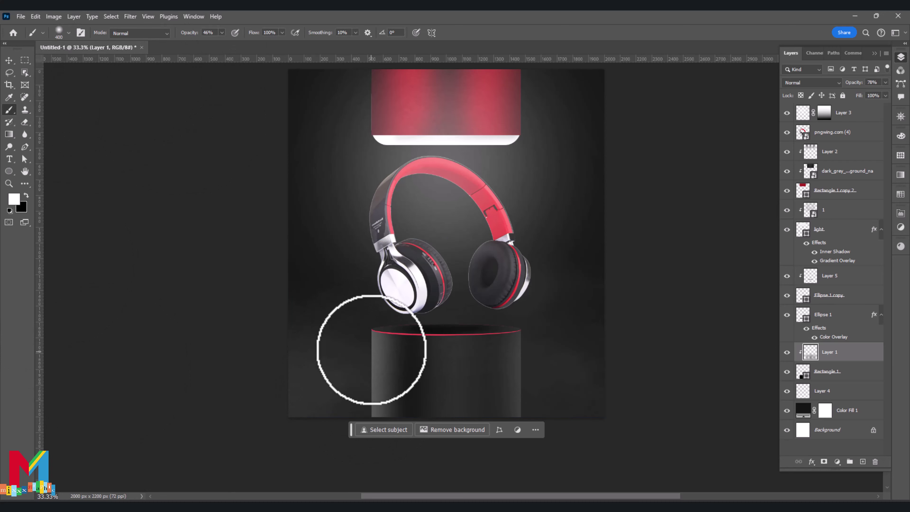
drag(363, 340, 355, 382)
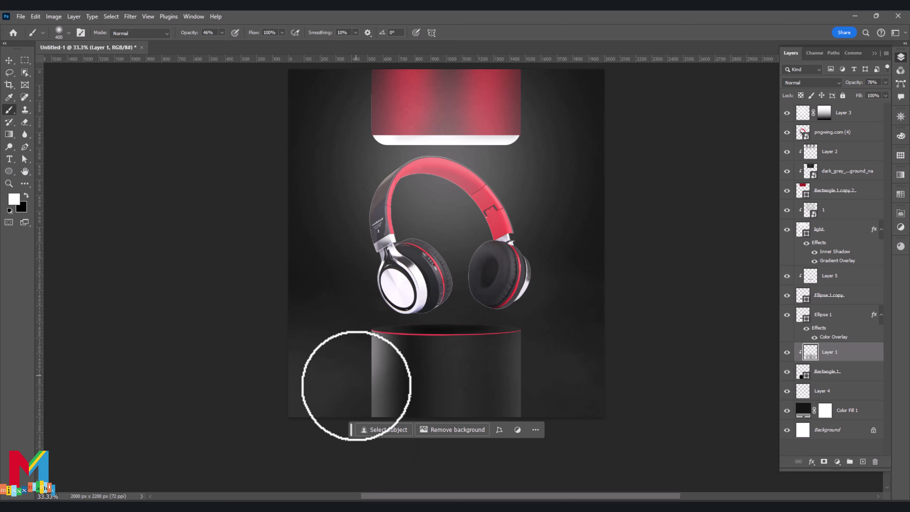
drag(542, 350, 533, 416)
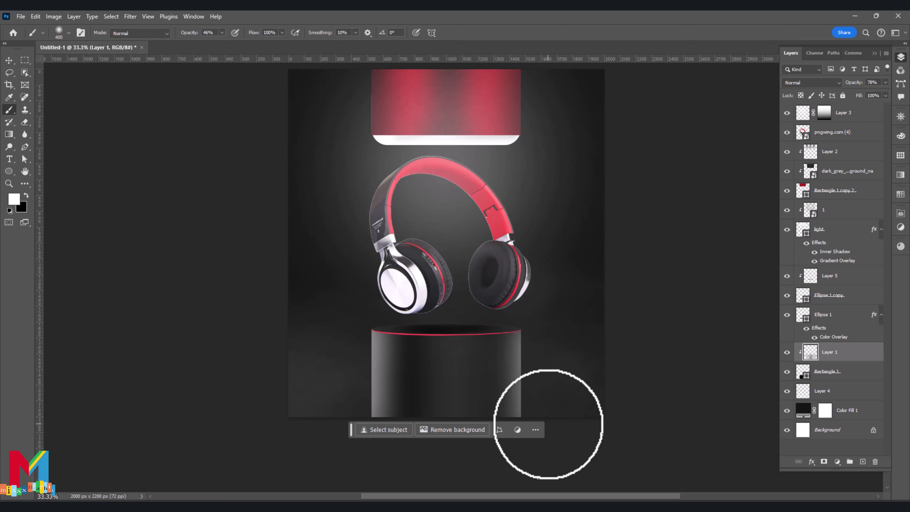
key(ctrl+shift+alt+e)
key(v)
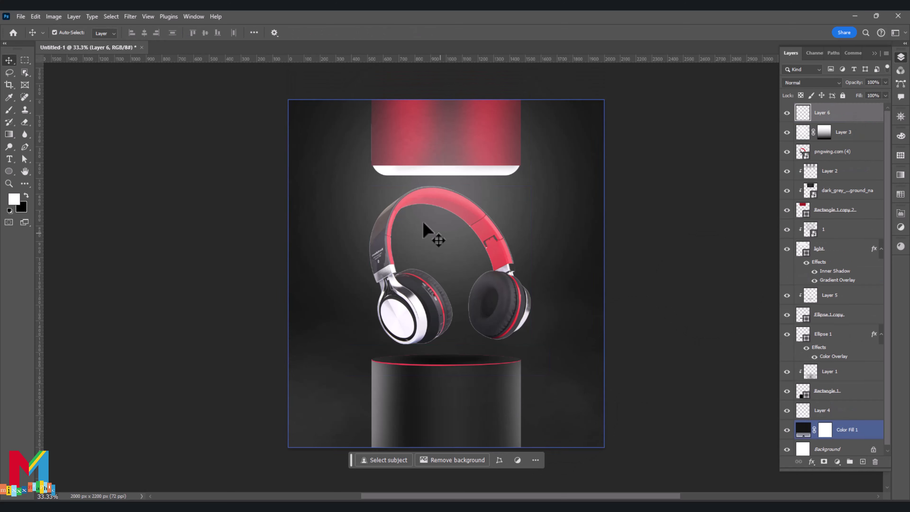
Brush a large soft white glow over the red light block and stamp all visible layers into Layer 7
click(9, 171)
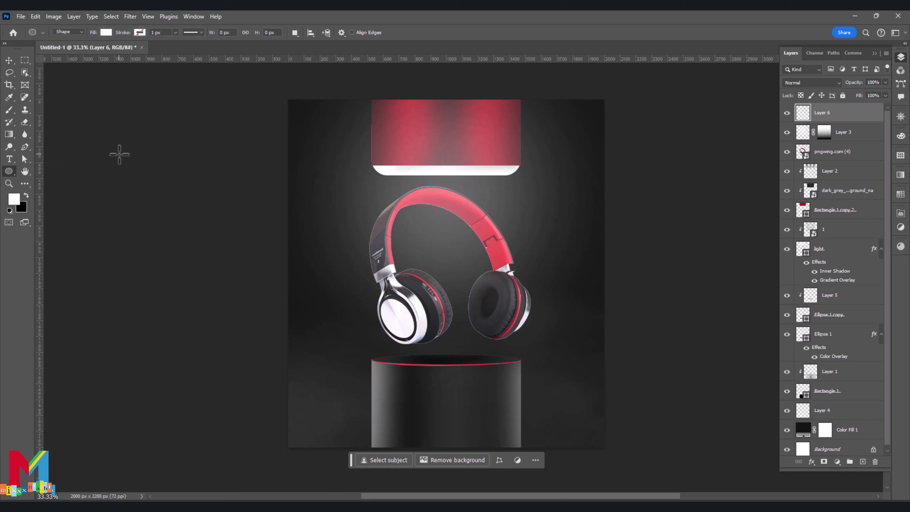
click(8, 61)
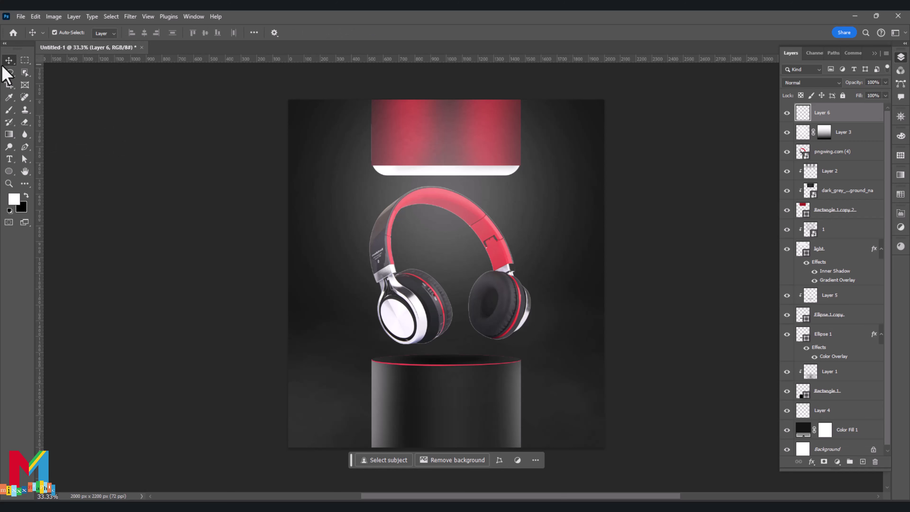
click(9, 112)
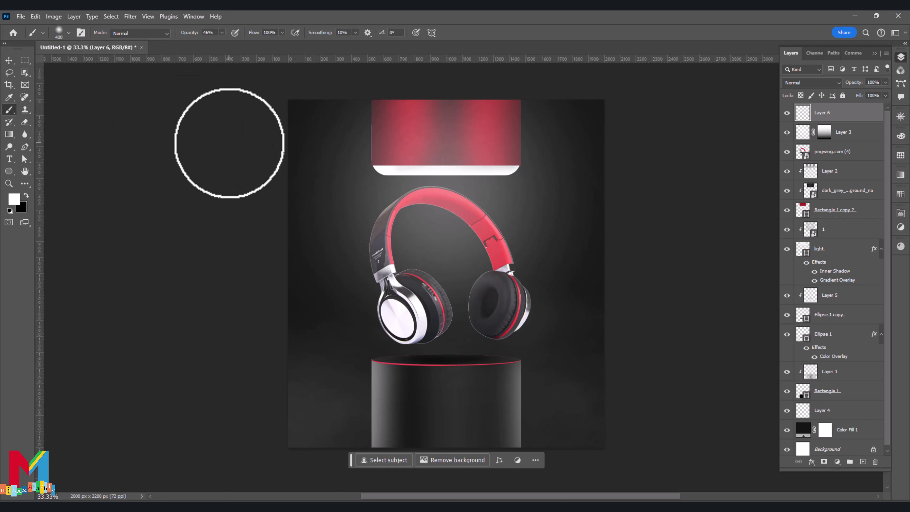
key(bracketright)
mouse_move(487, 152)
mouse_down()
mouse_move(386, 152)
mouse_move(456, 171)
mouse_up()
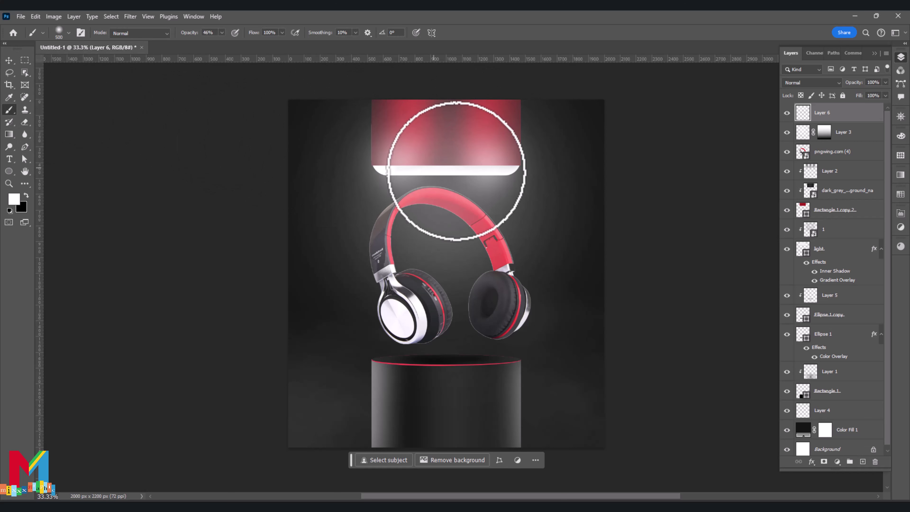
key(v)
drag(854, 115, 870, 417)
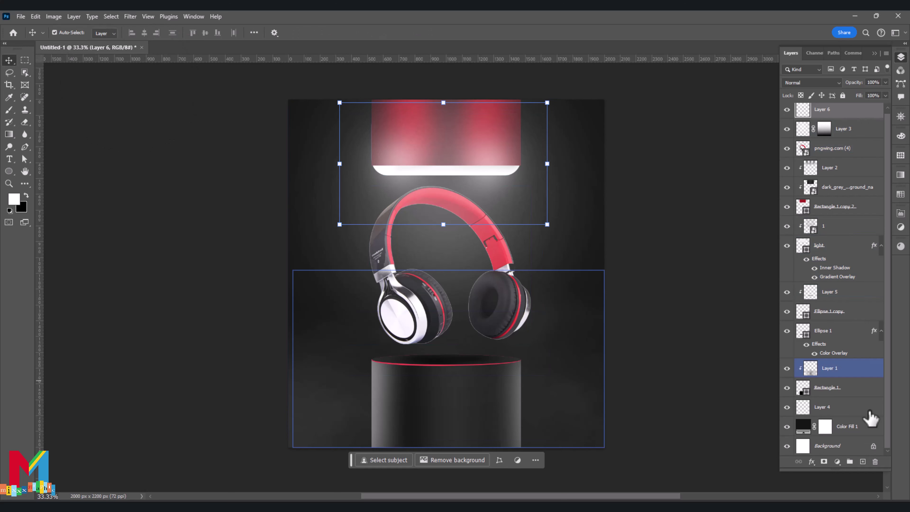
key(ctrl+shift+alt+e)
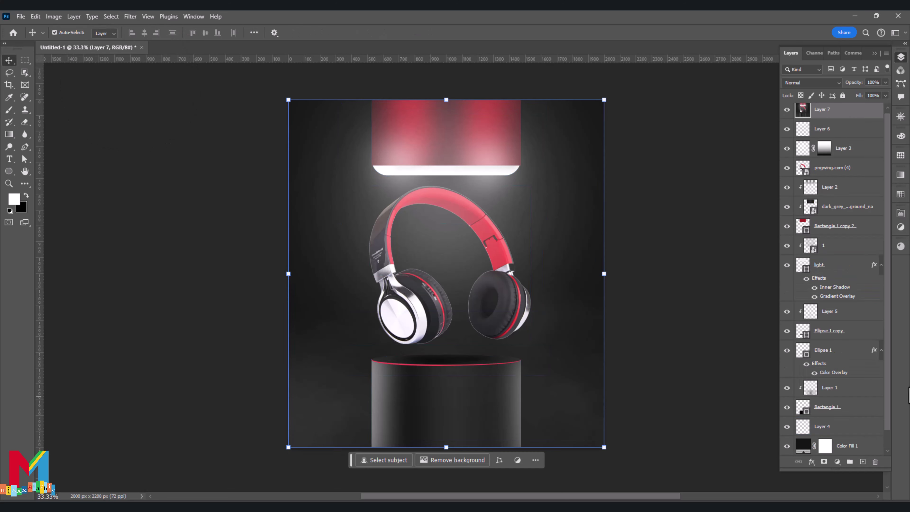
Apply a Camera Raw grade: Contrast +38, Texture +39, Vignette -14, and deeper blacks
scroll(842, 134, up, 1)
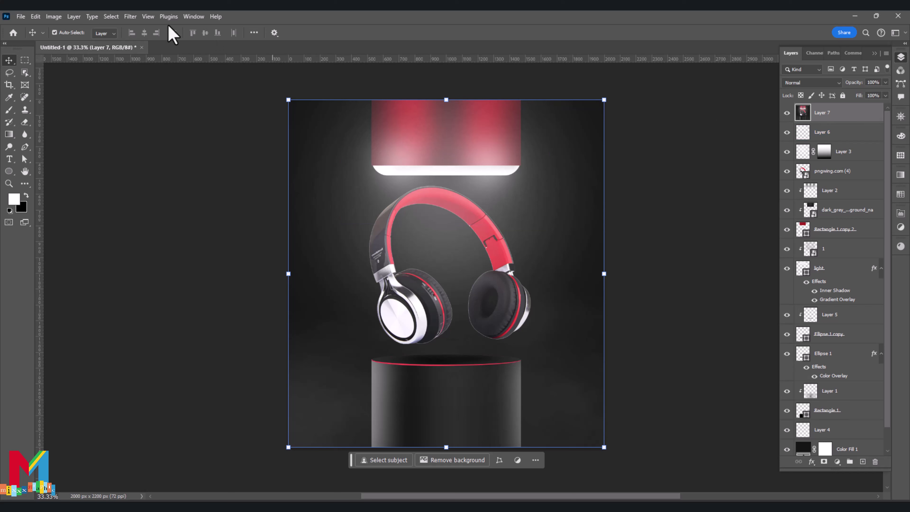
click(130, 17)
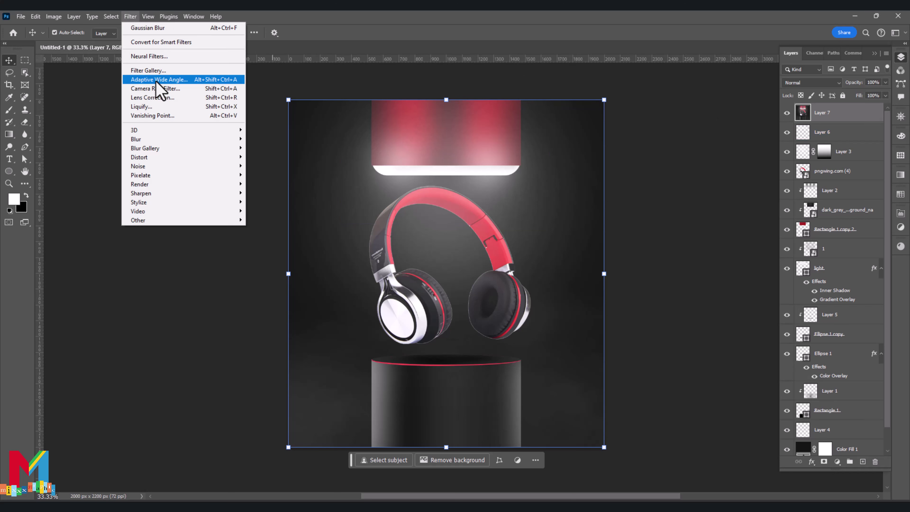
click(158, 89)
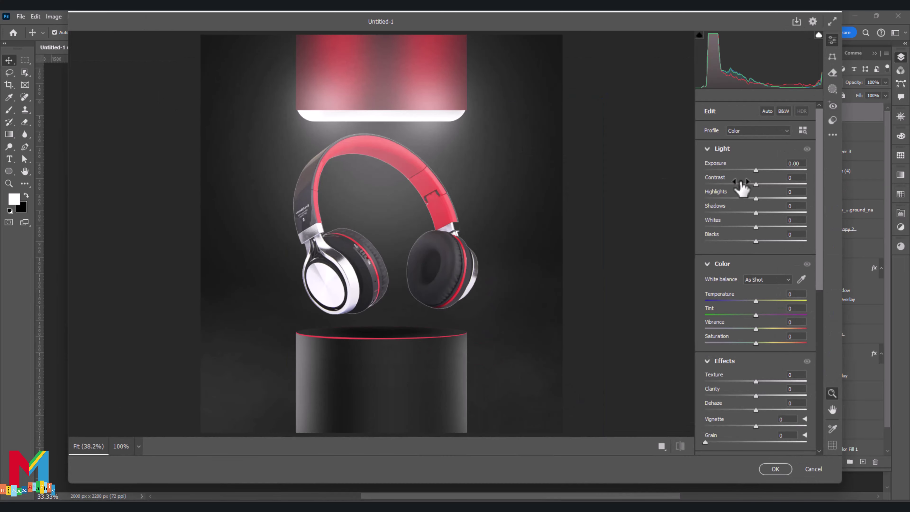
mouse_move(740, 187)
mouse_down()
mouse_move(775, 186)
mouse_move(758, 169)
mouse_move(746, 212)
mouse_up()
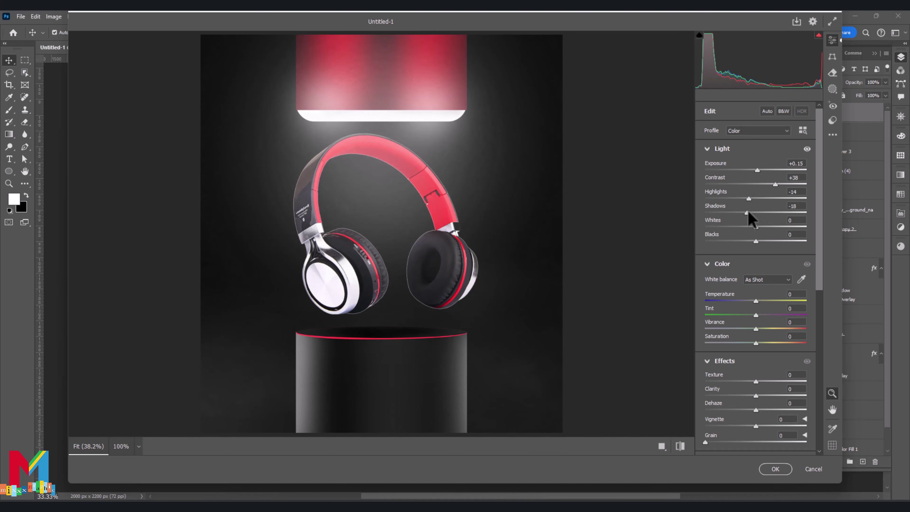
drag(756, 381, 769, 381)
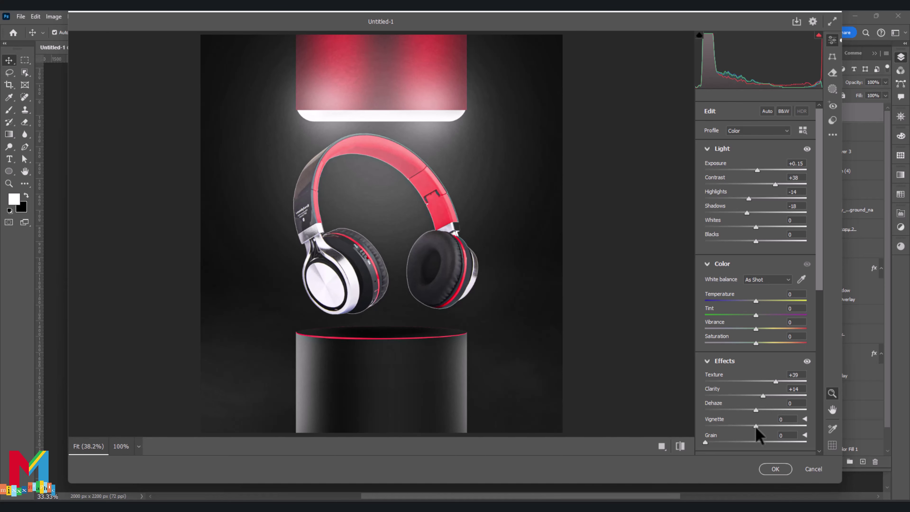
drag(756, 426, 748, 426)
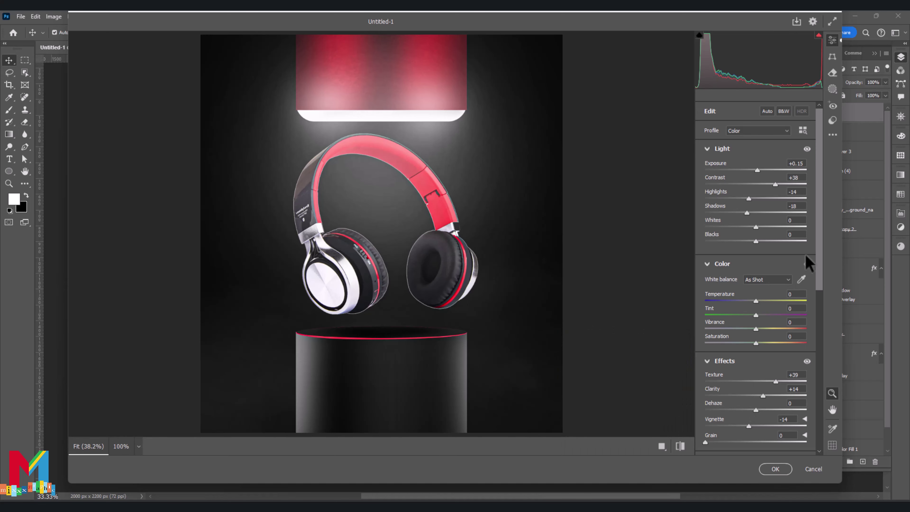
drag(755, 241, 753, 242)
click(775, 468)
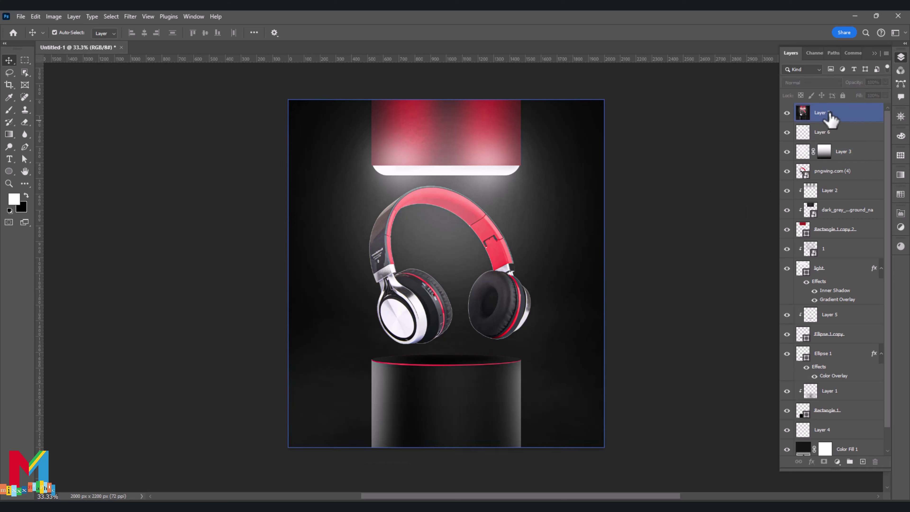
Add a Color Balance layer above Ellipse 1, shifting the midtones toward Red +13
click(822, 353)
click(836, 462)
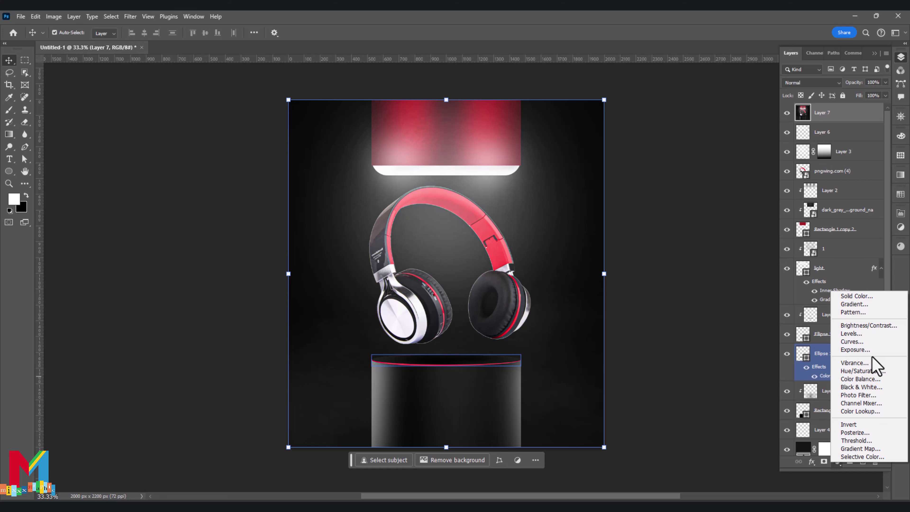
click(860, 379)
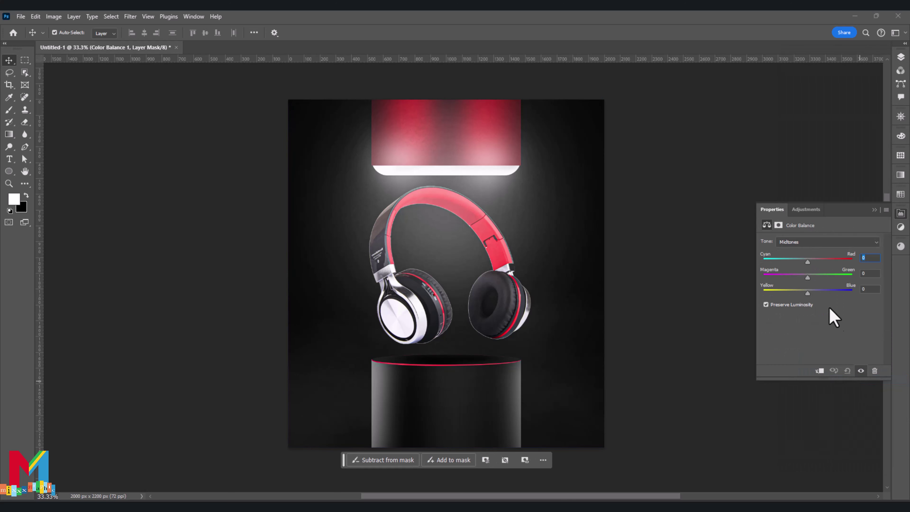
drag(807, 262, 813, 263)
click(874, 209)
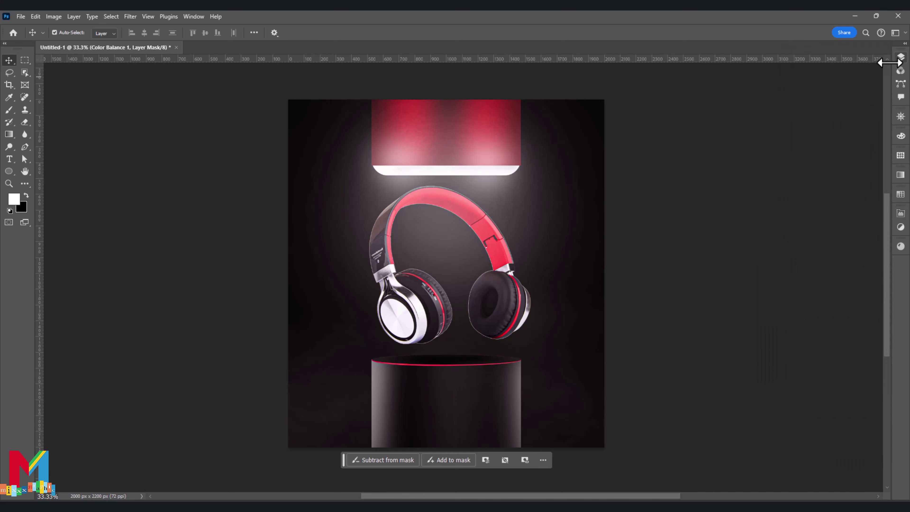